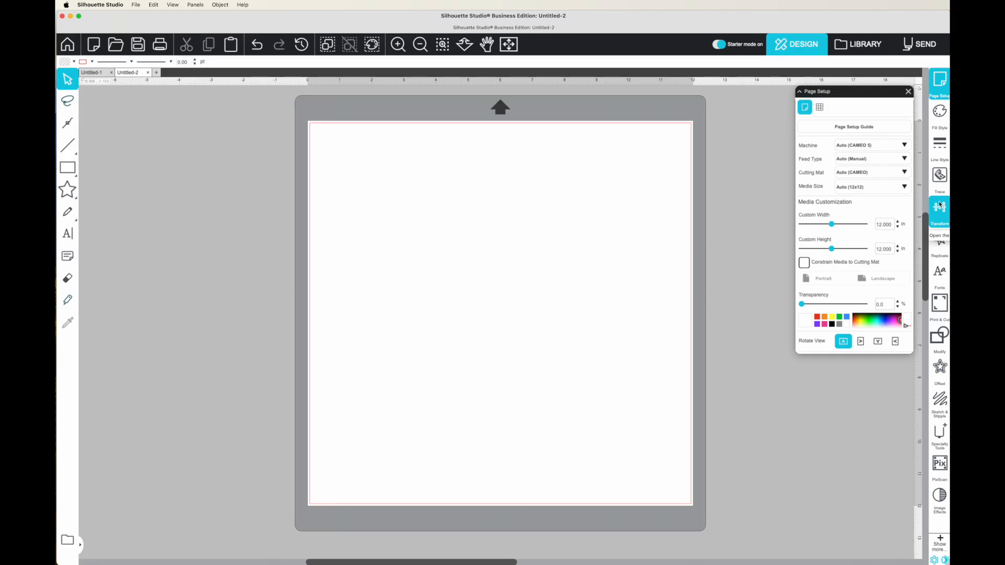
Step: Turn Starter mode off and format the print page for the second of the listed EPSON ET-2800 Series printers
click(717, 45)
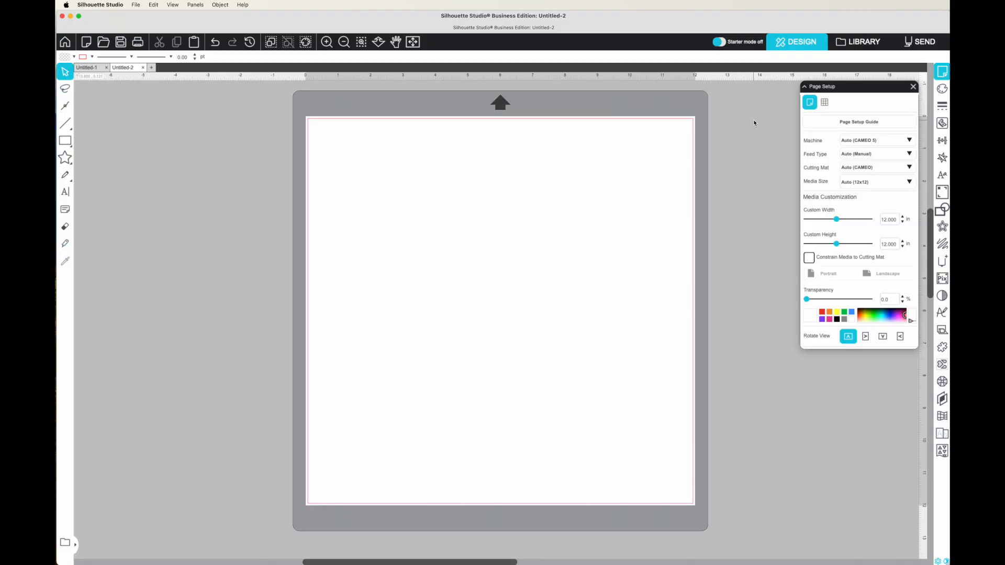
click(138, 6)
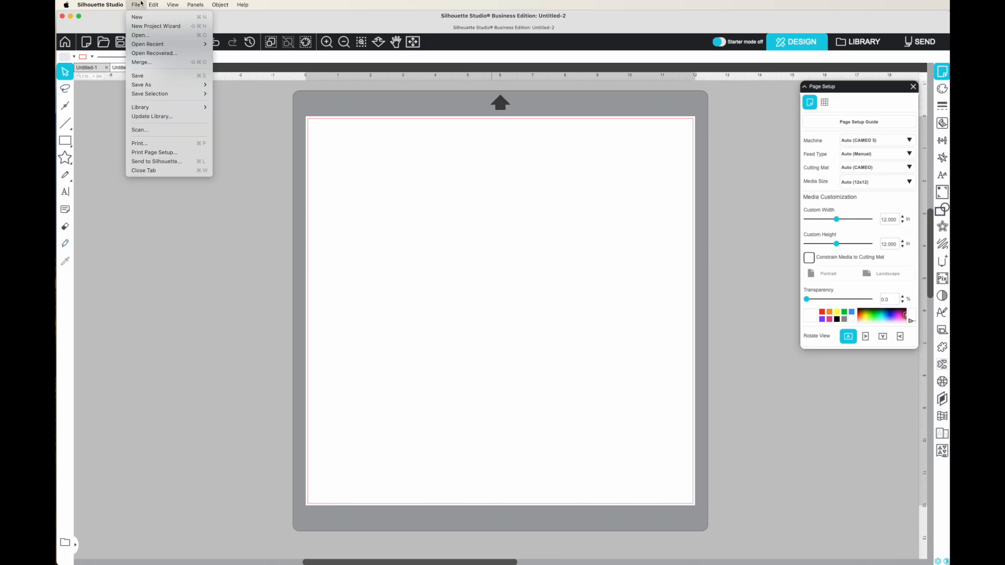
click(148, 153)
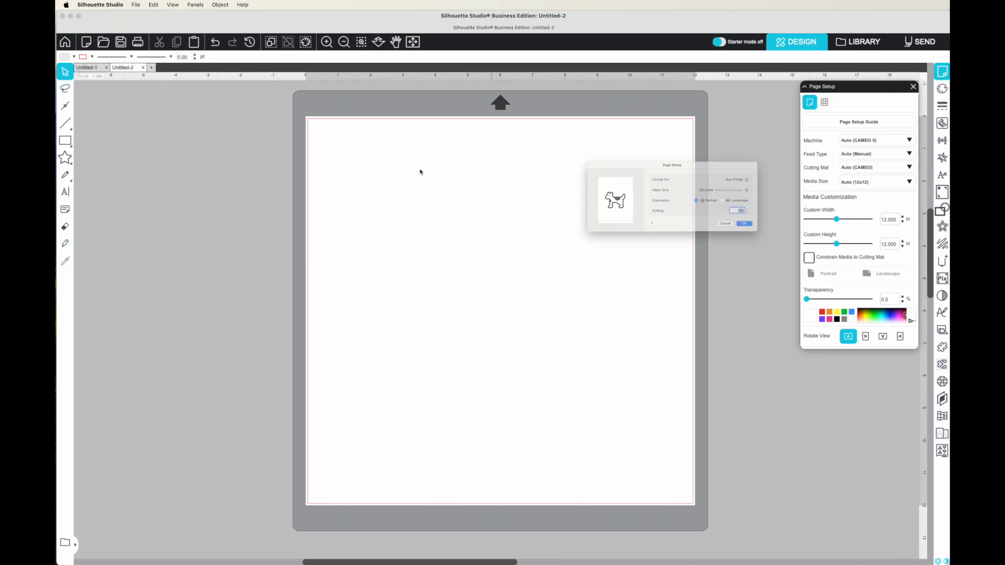
drag(692, 143, 583, 177)
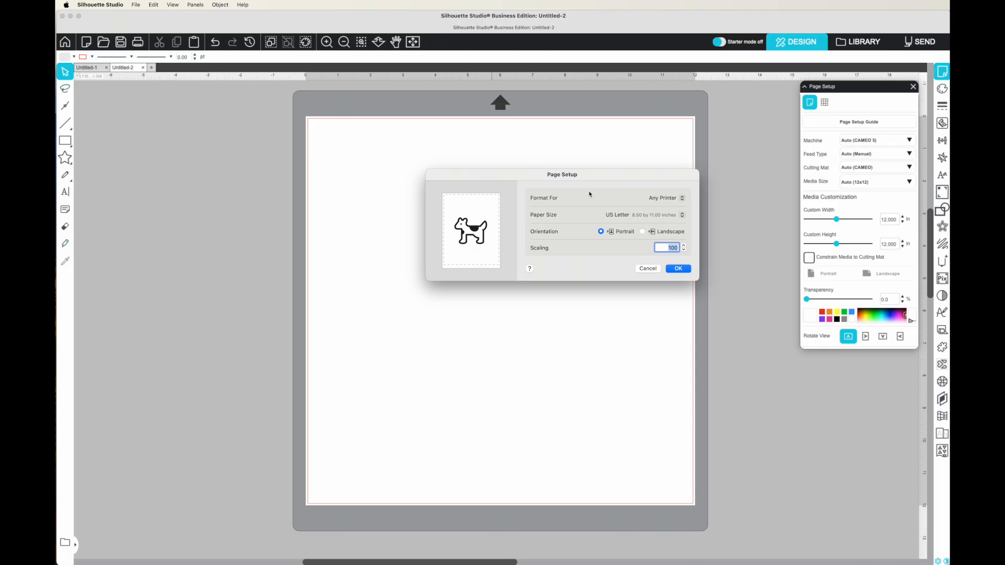
click(650, 199)
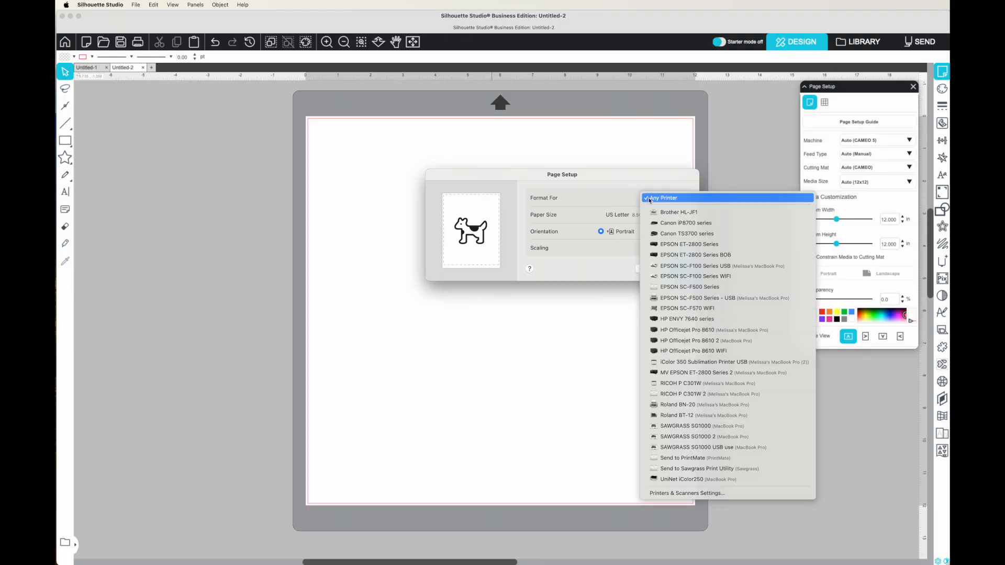
click(702, 256)
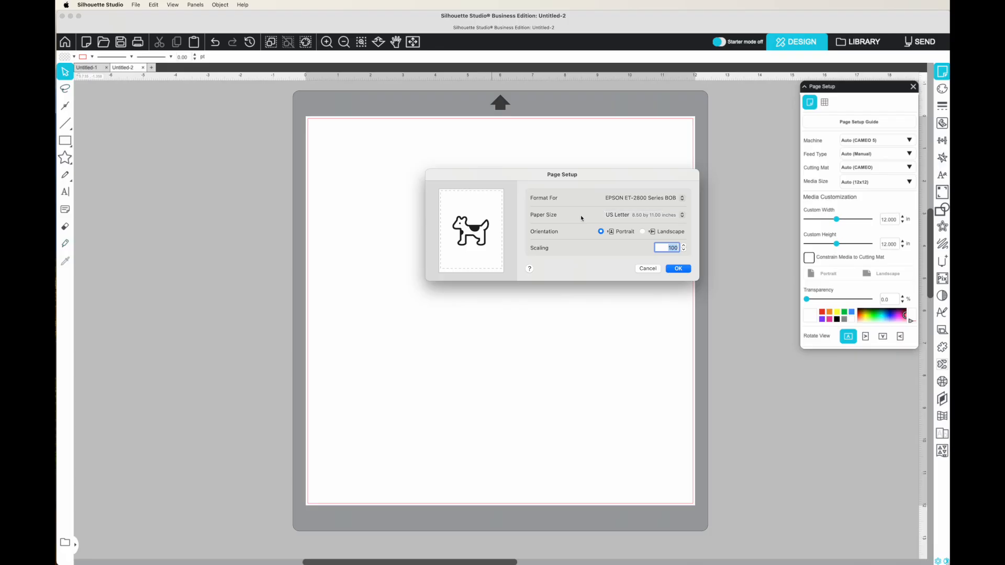
click(675, 269)
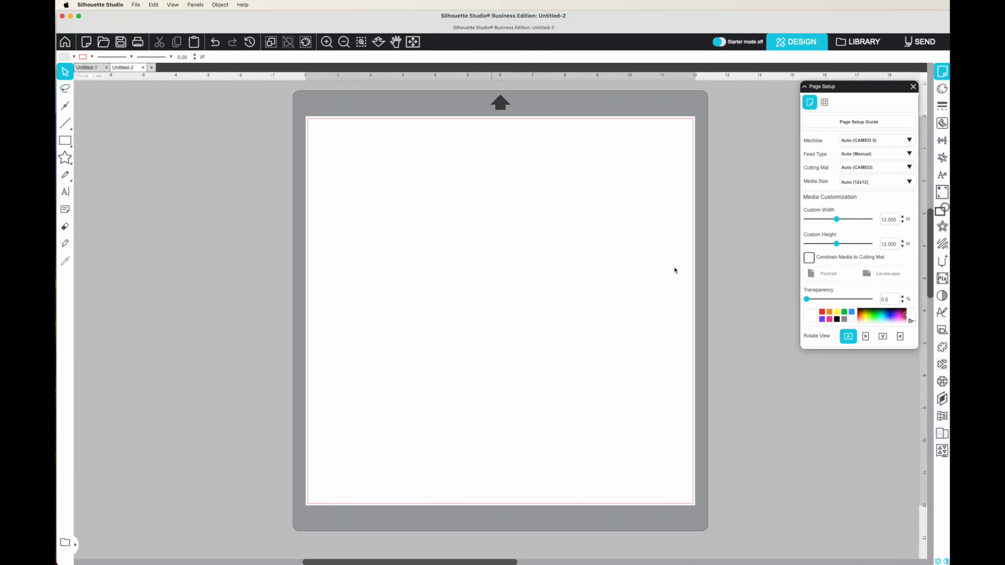
Step: In the Page Setup settings, set the machine to Auto (CAMEO 5) and the feed type to Auto (Manual)
click(914, 86)
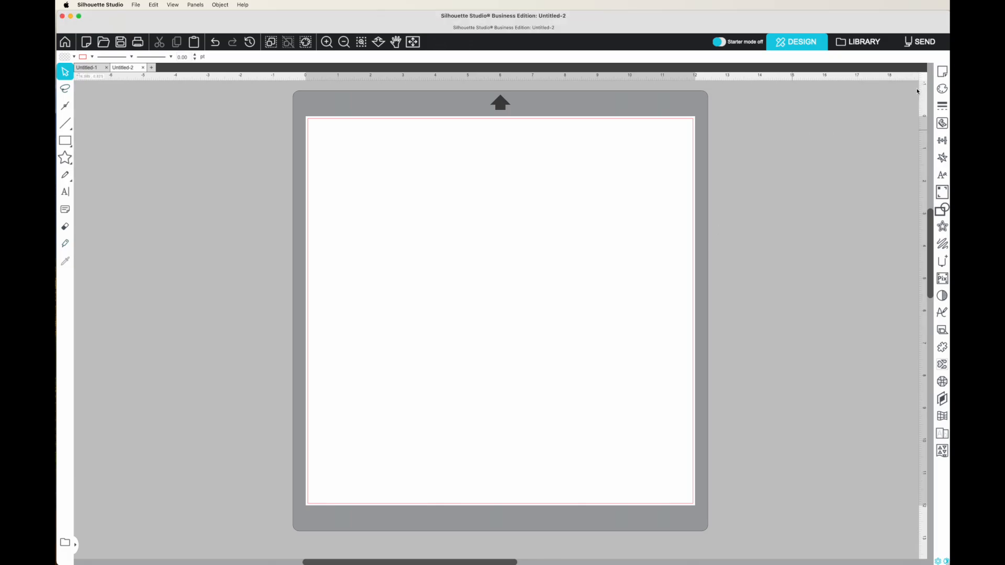
click(941, 74)
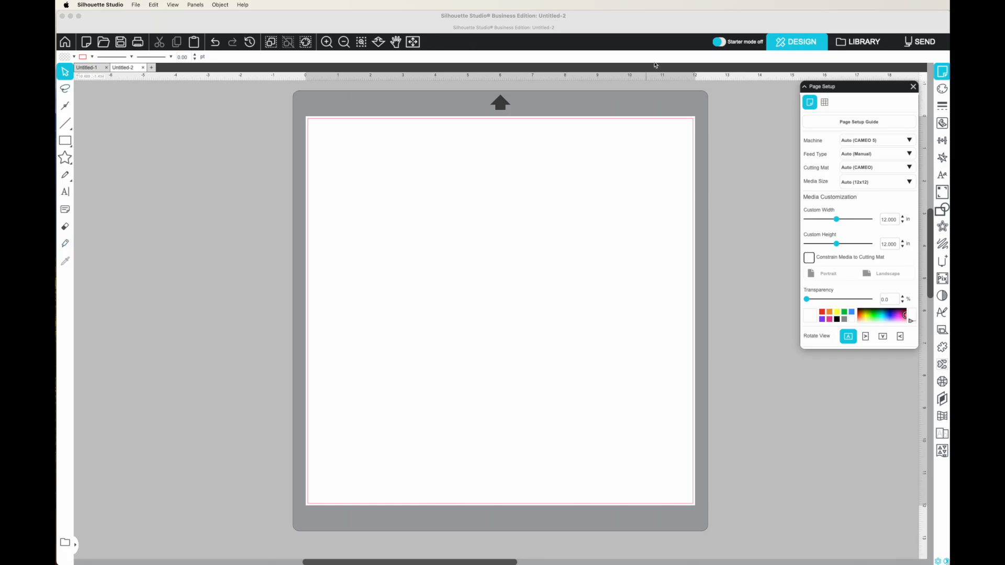
click(857, 142)
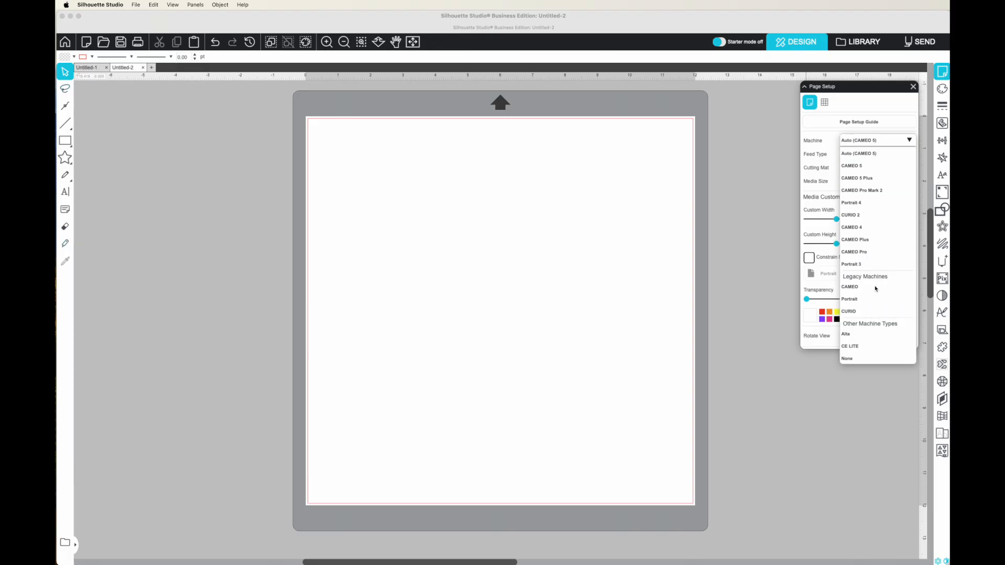
click(877, 156)
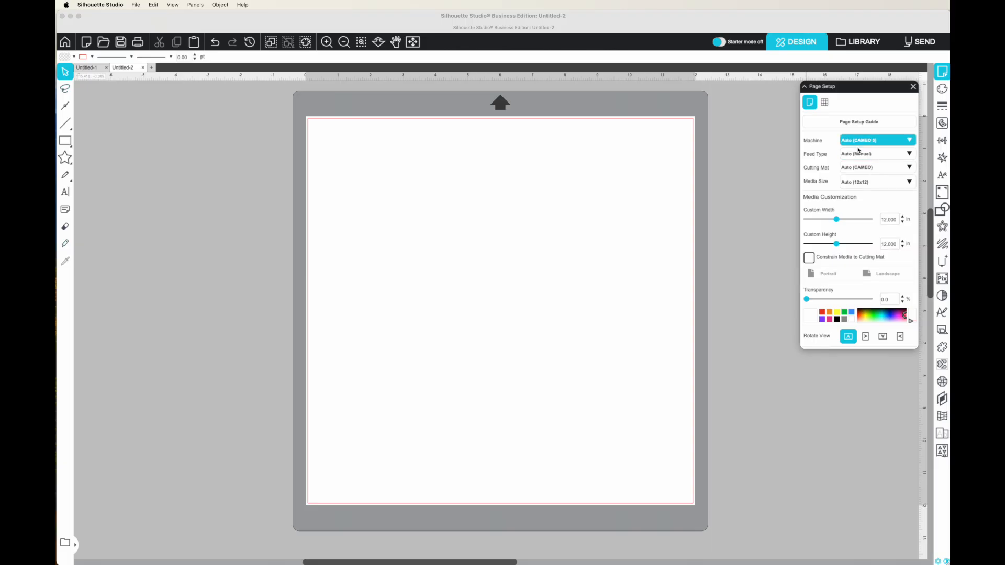
click(861, 155)
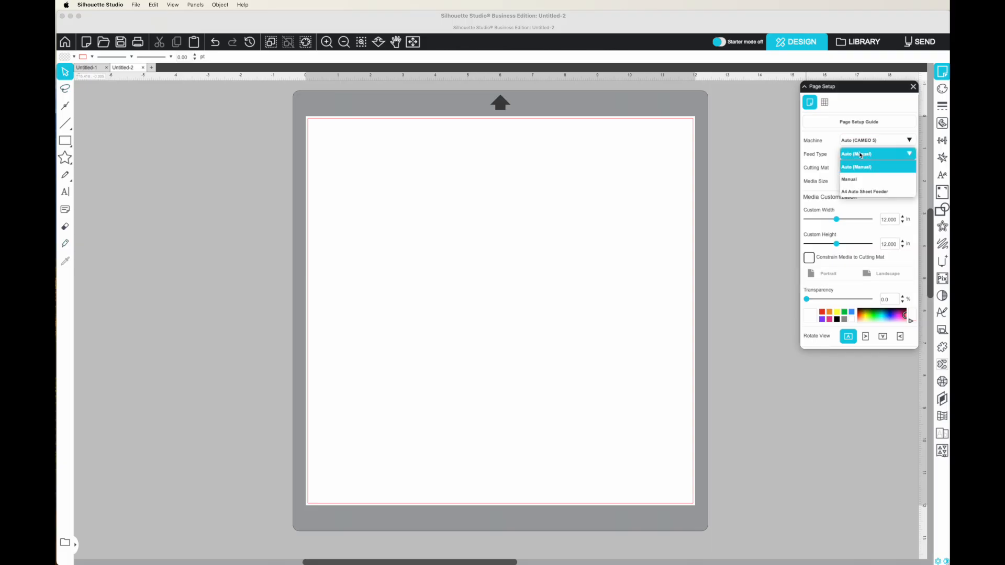
click(861, 167)
Step: Keep the cutting mat at Auto (CAMEO) and set the media size to Printer (8.500 x 11.000 in)
click(862, 167)
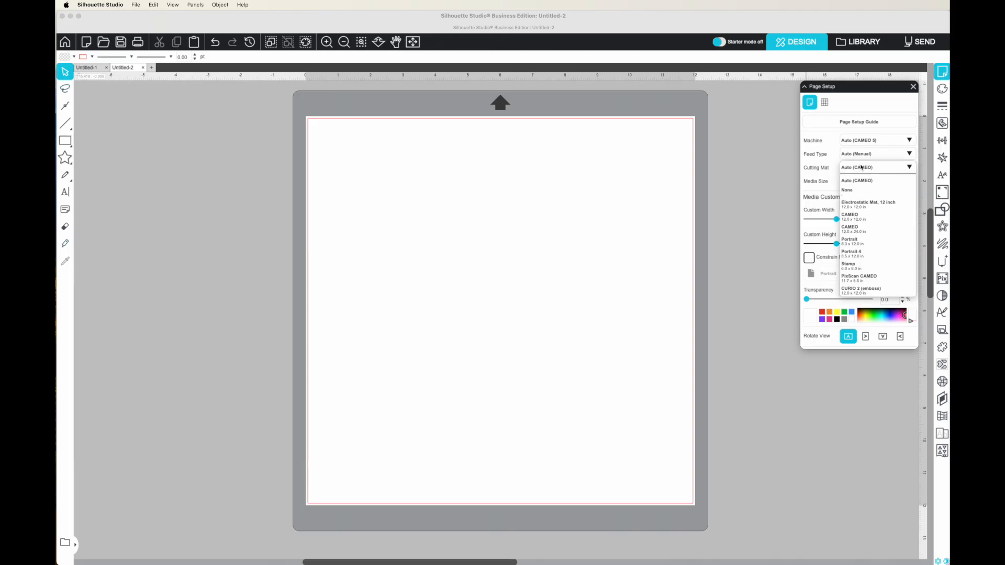
click(801, 163)
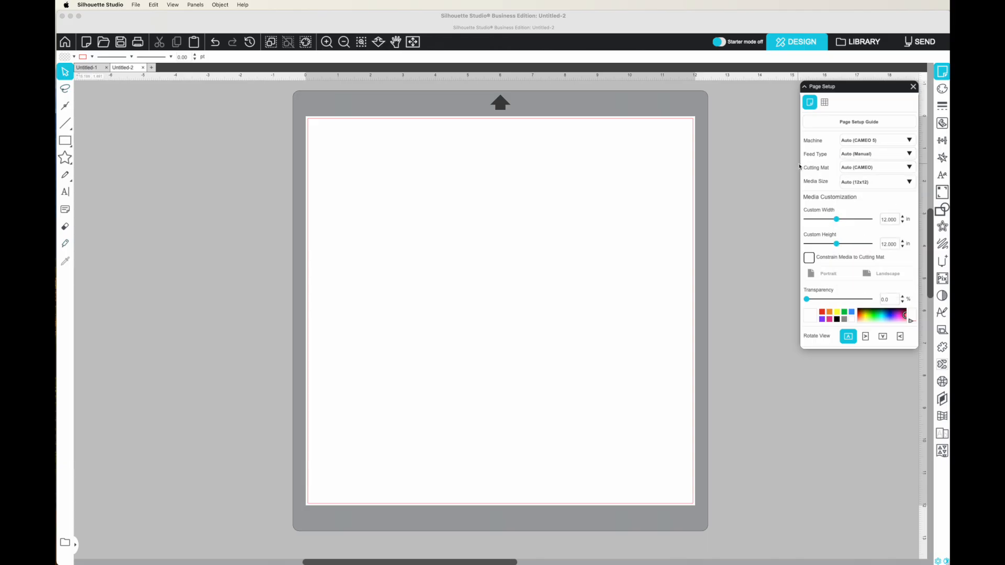
click(861, 169)
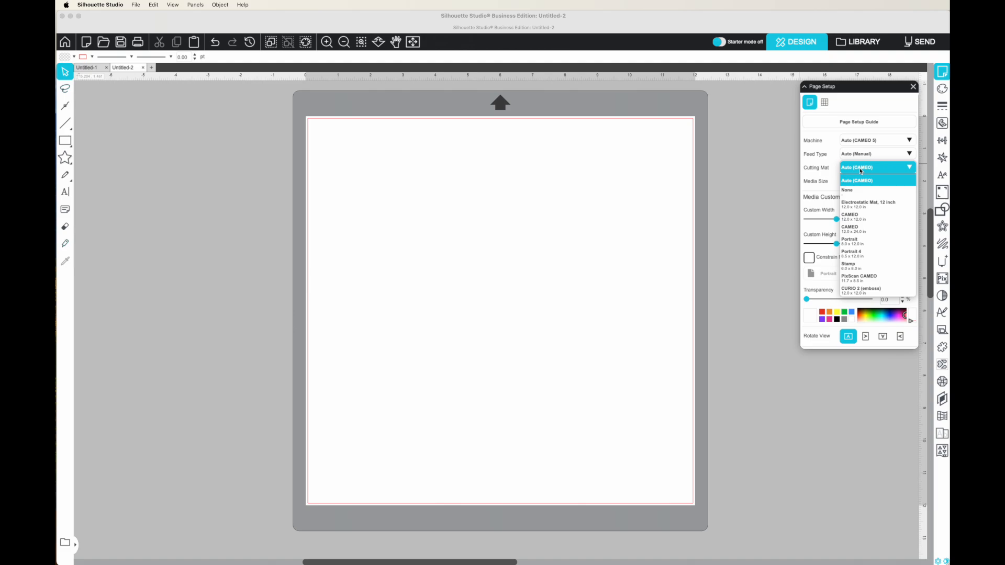
click(861, 171)
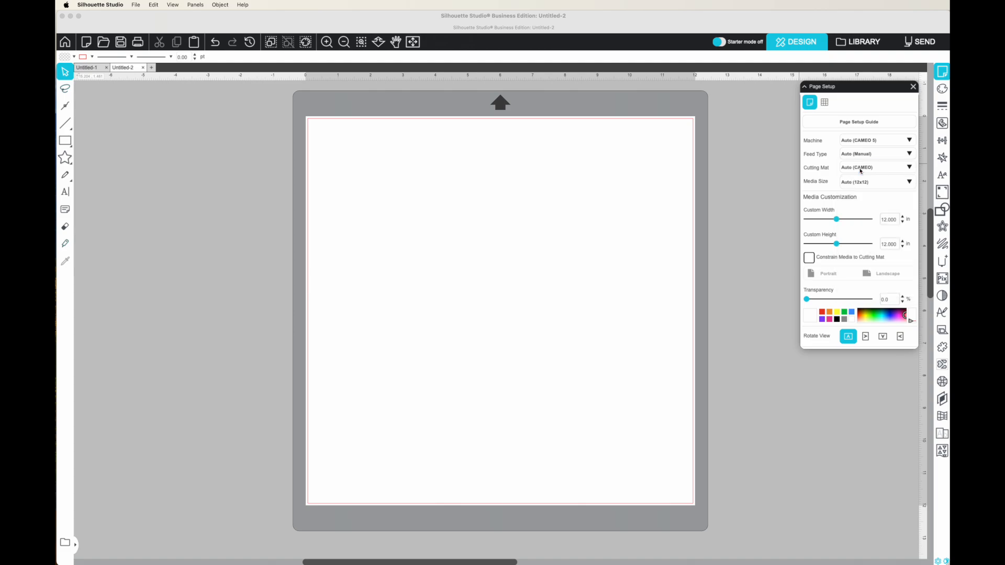
click(855, 182)
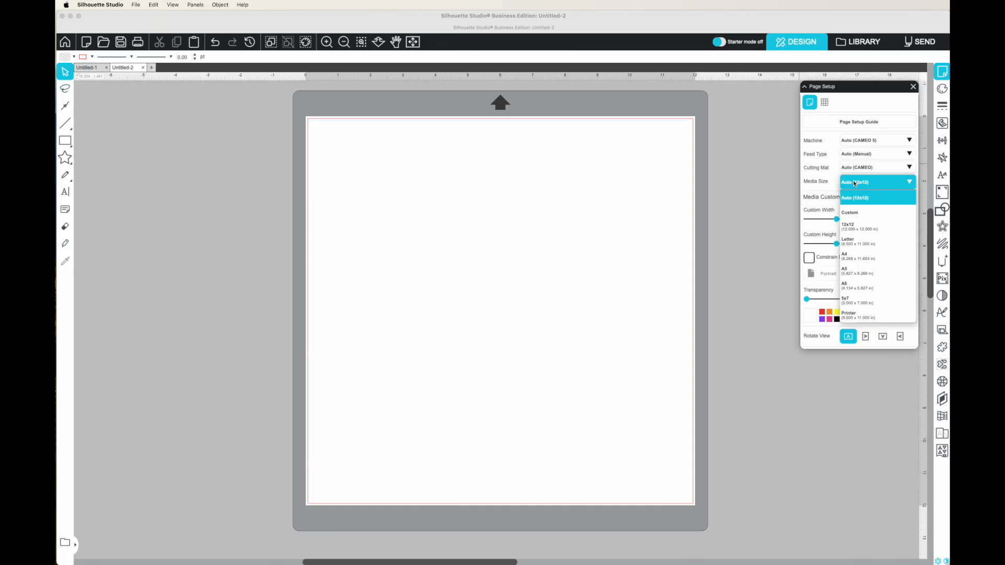
click(858, 316)
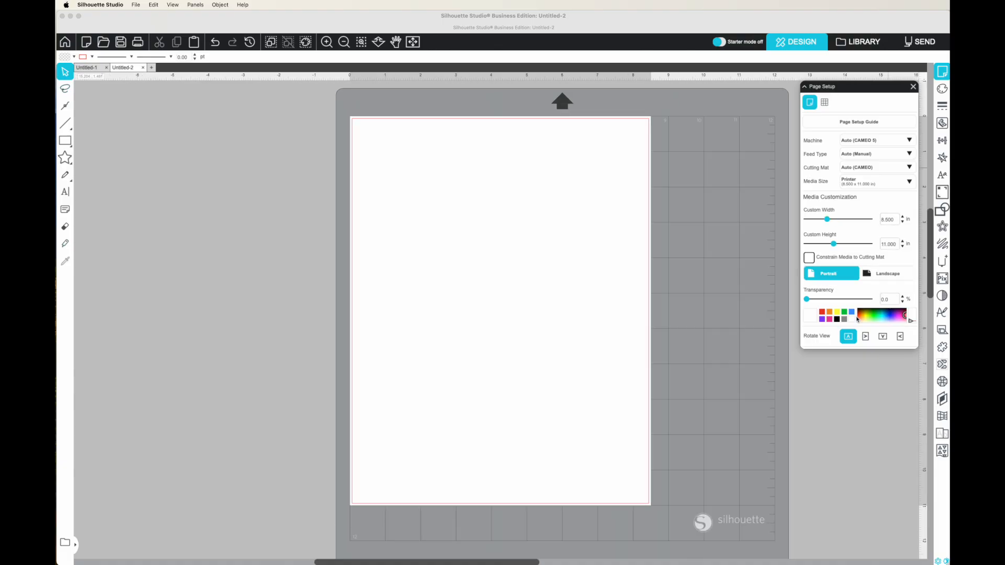
click(856, 186)
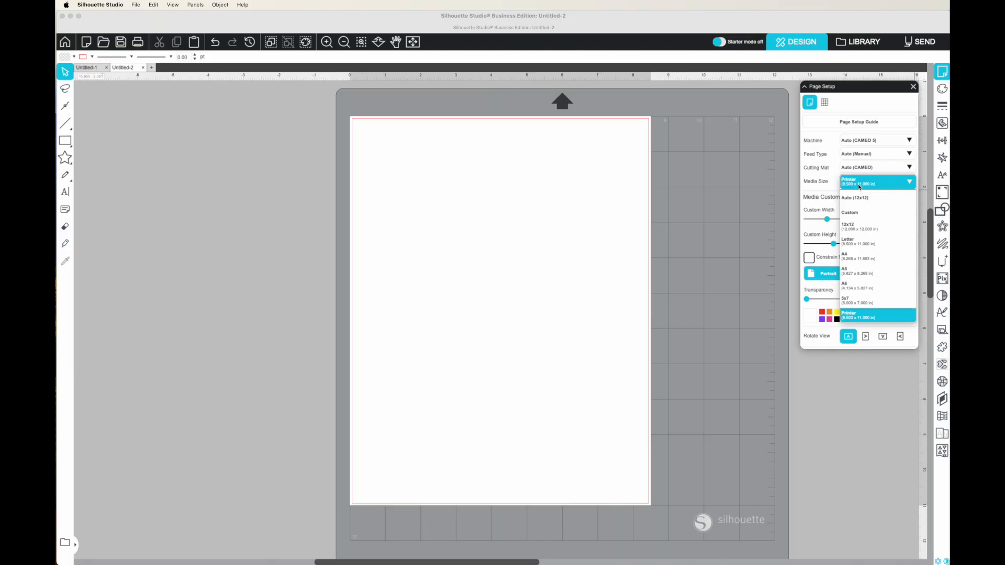
click(859, 187)
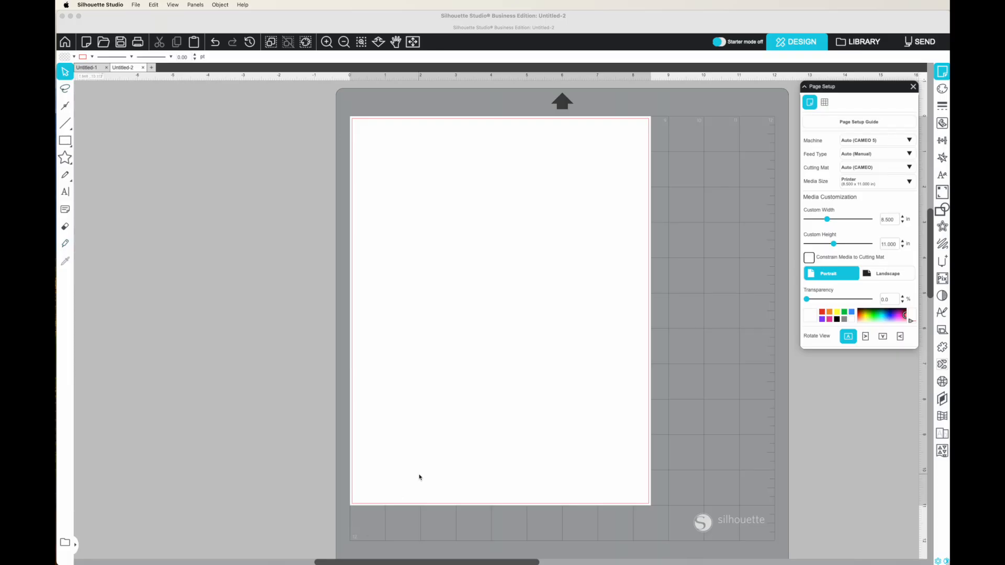
Step: Show the print border on the page and return to the main page settings
click(824, 101)
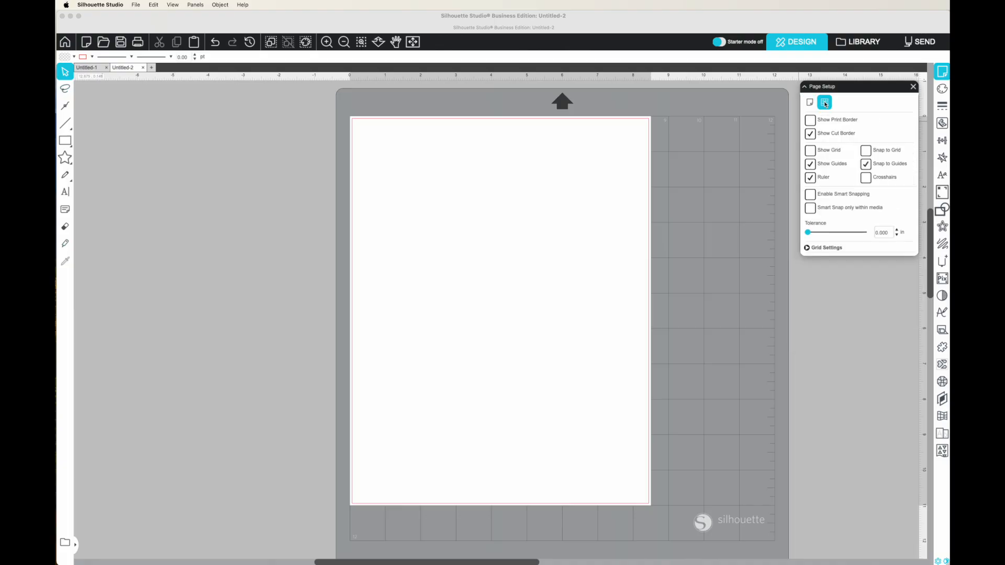
click(810, 121)
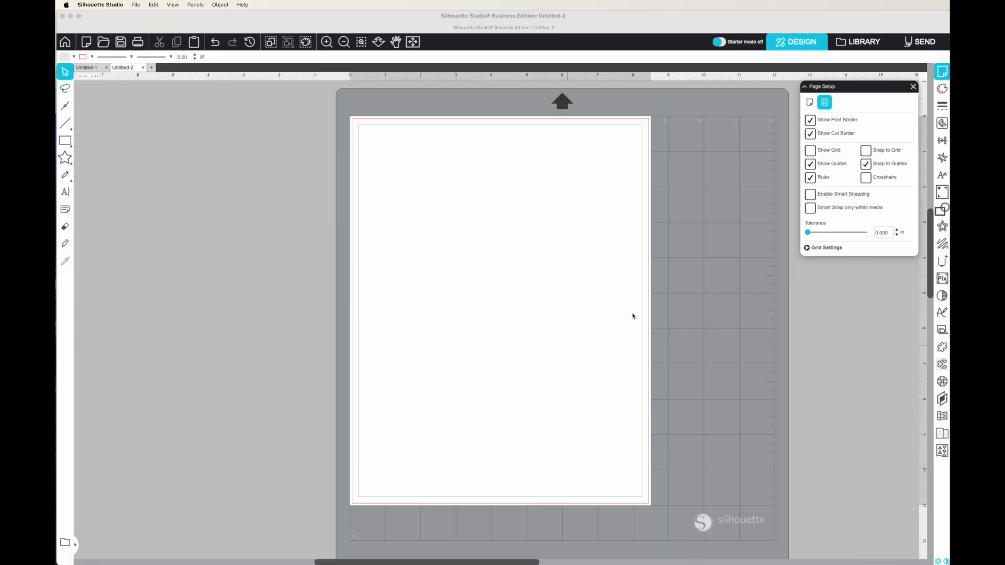
click(810, 103)
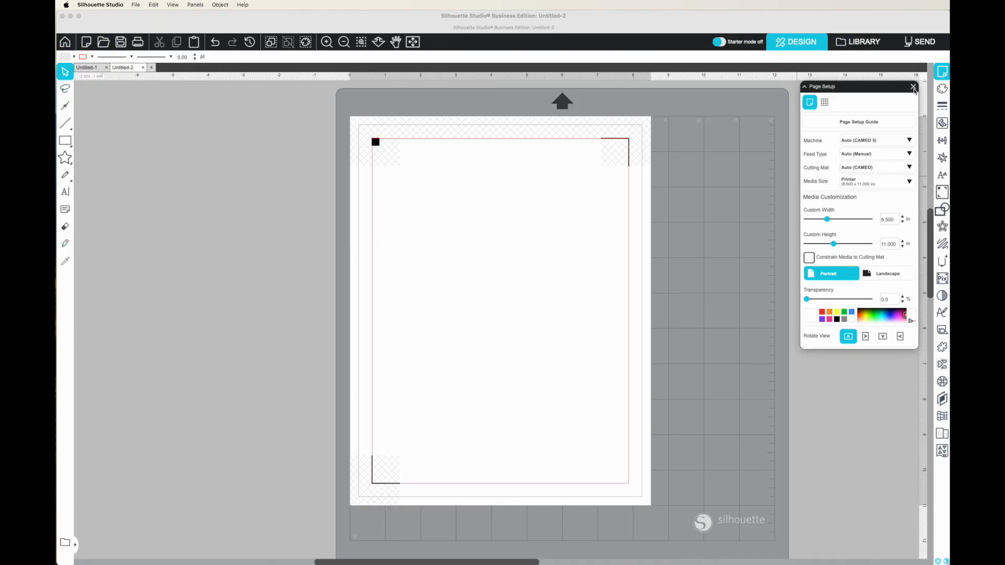
Step: Switch the registration marks off and on again in the Print & Cut settings, leaving only Page Setup open
scroll(746, 205, right, 5)
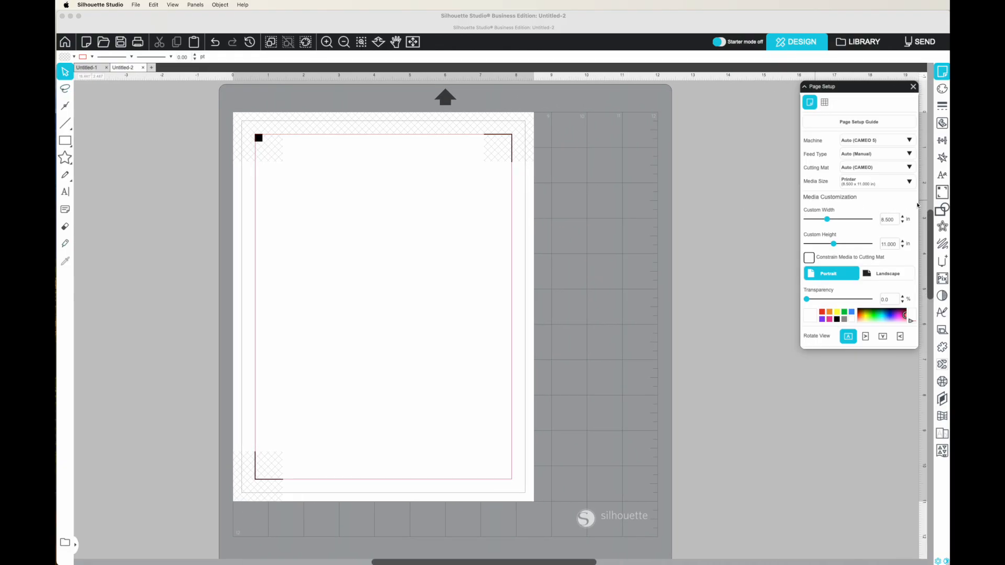
click(943, 193)
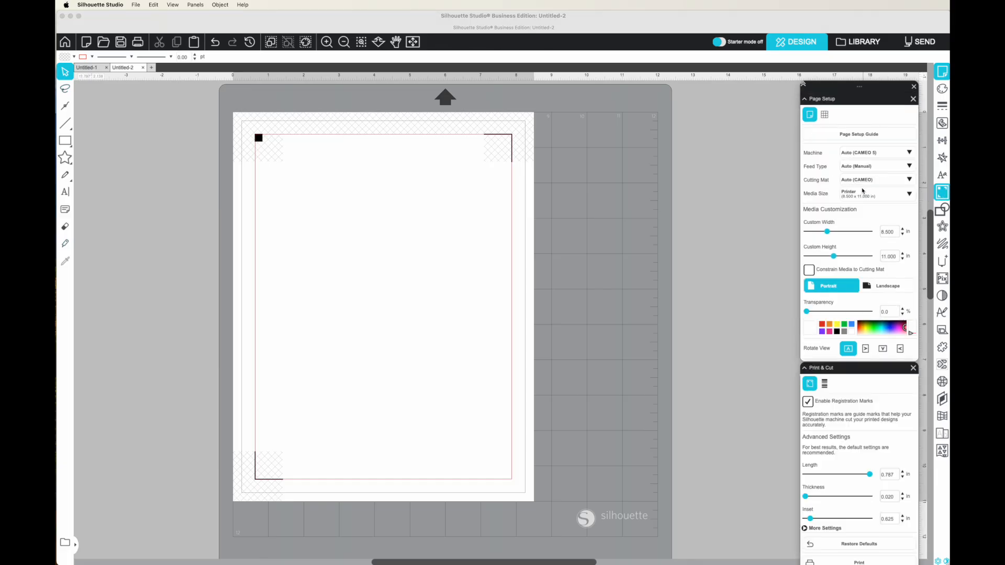
drag(827, 368, 706, 101)
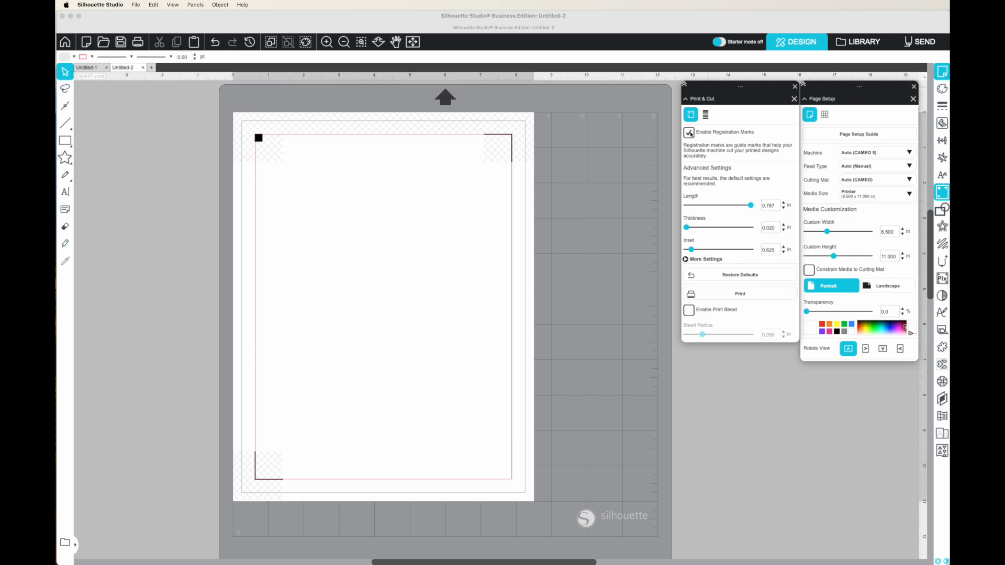
click(690, 133)
click(690, 133)
click(795, 87)
scroll(733, 155, left, 5)
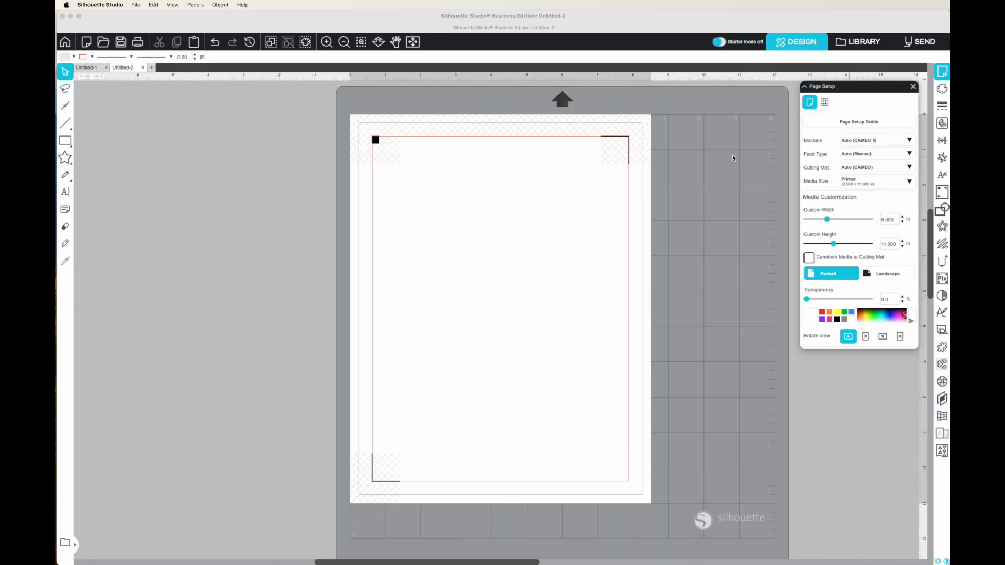
Step: Bring the image 18-Truck.png from the PNG folder of EasterDesignsBundle in Downloads into the document
click(136, 5)
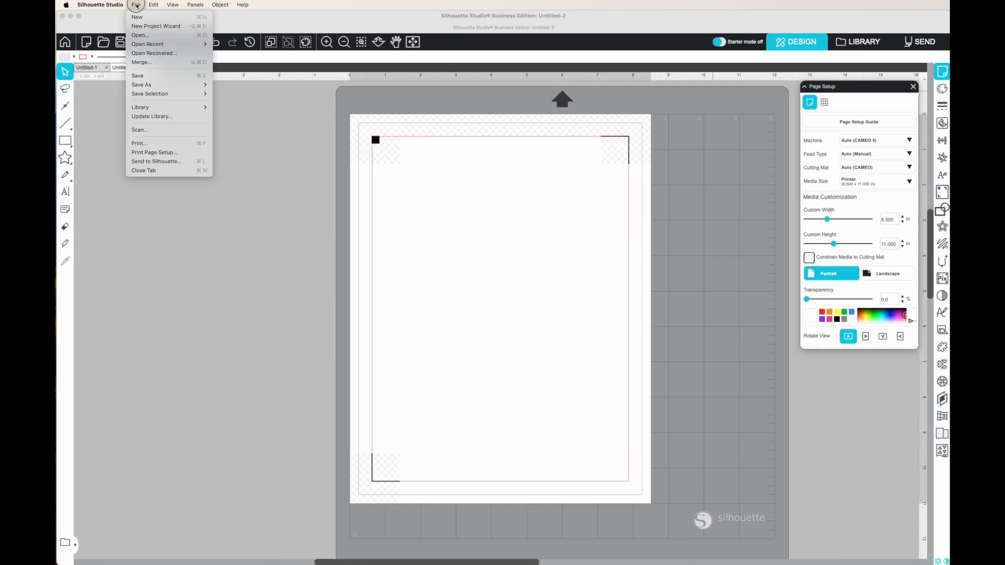
click(139, 35)
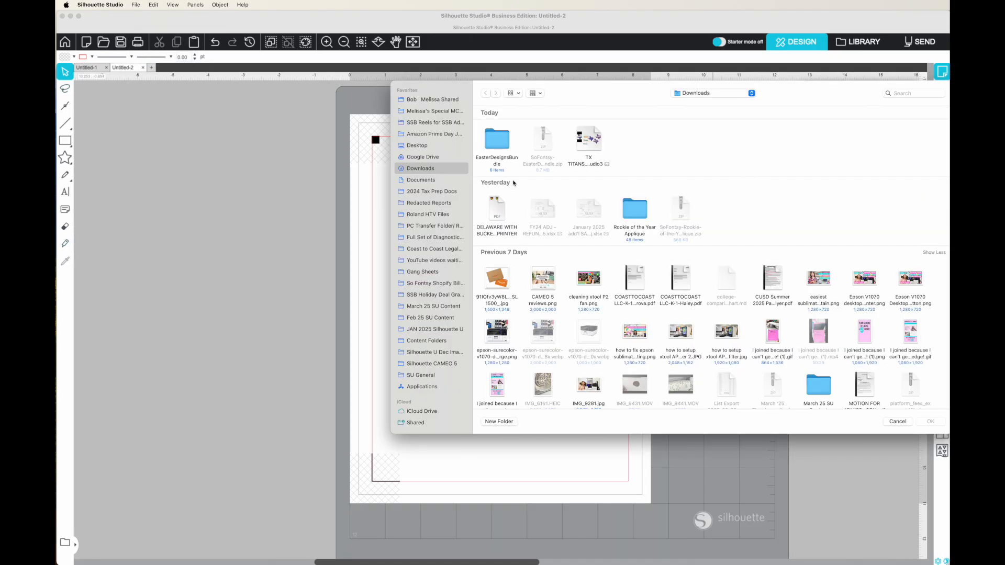
double_click(500, 140)
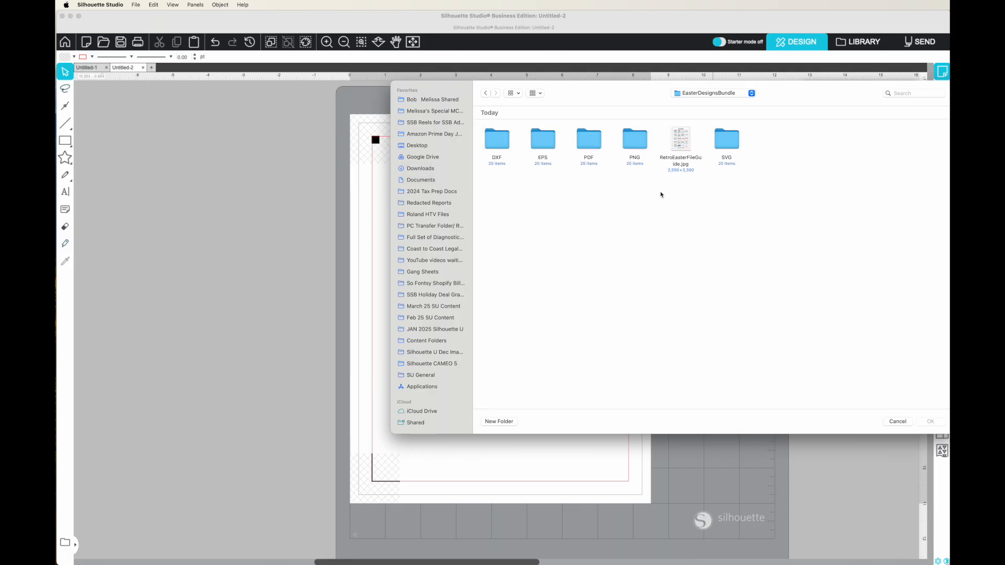
click(643, 145)
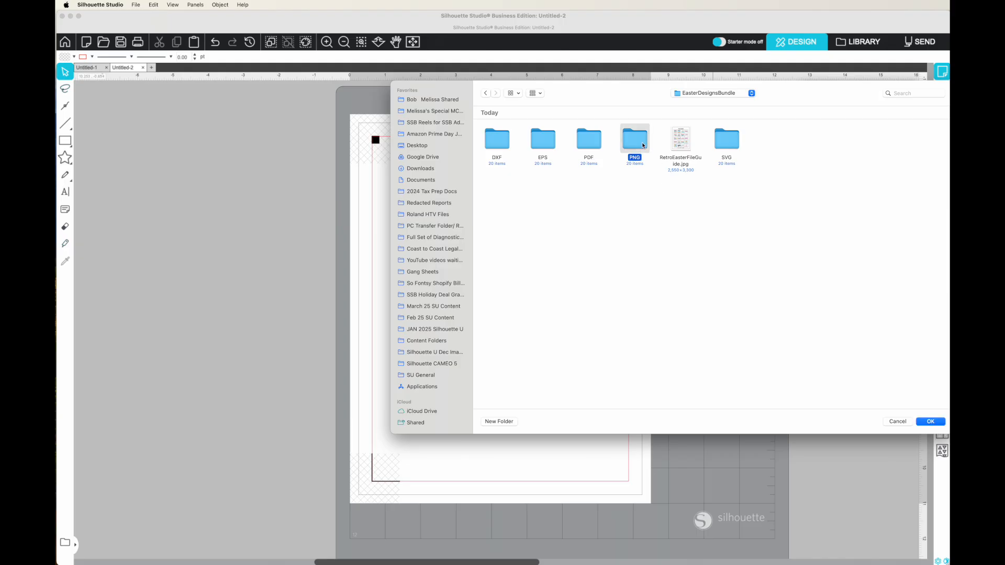
double_click(639, 146)
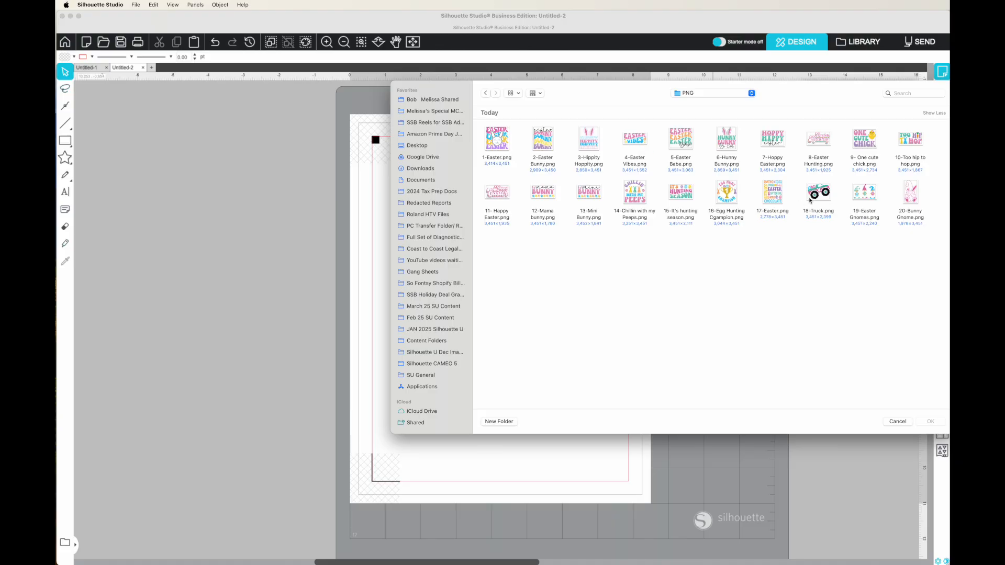
click(830, 194)
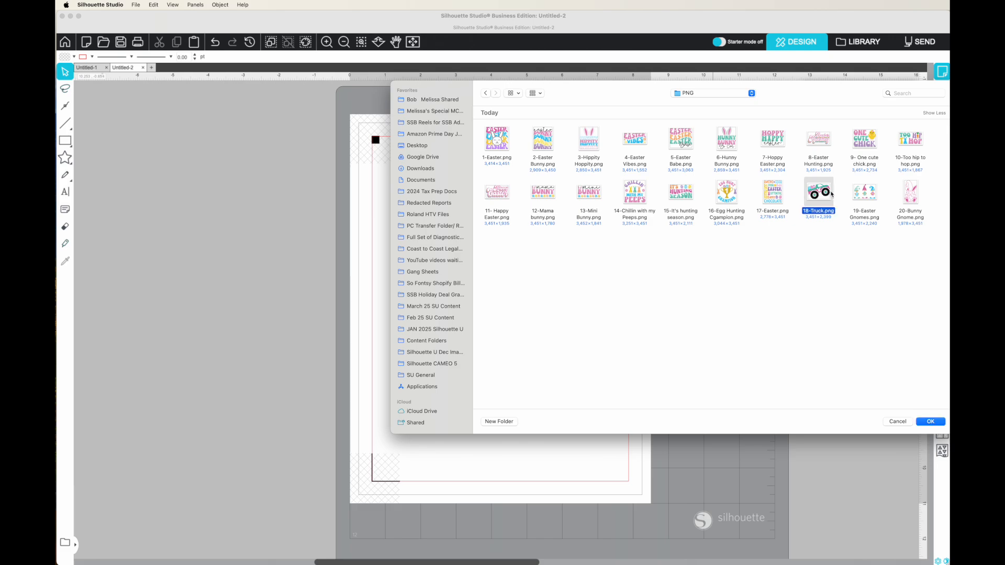
click(930, 421)
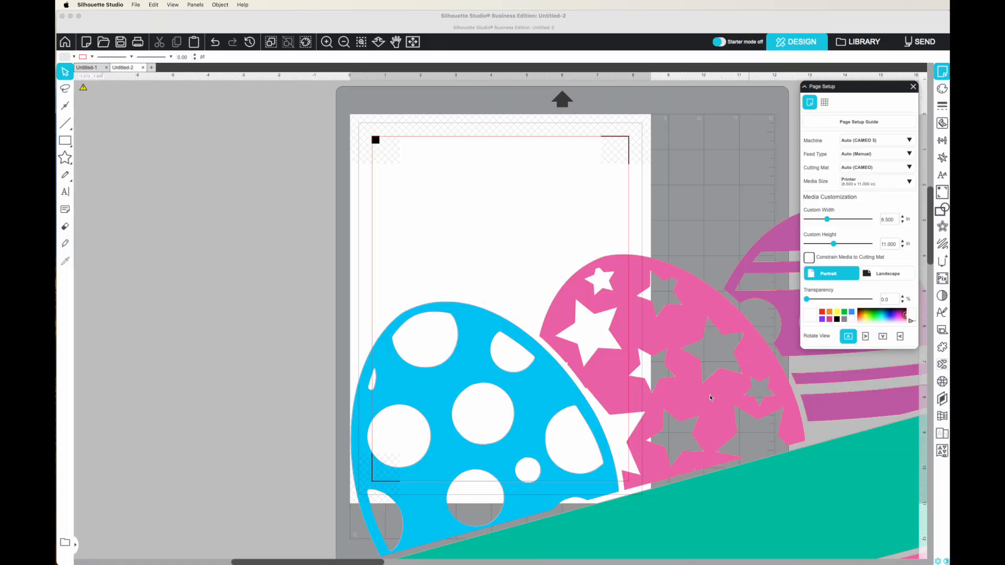
click(343, 42)
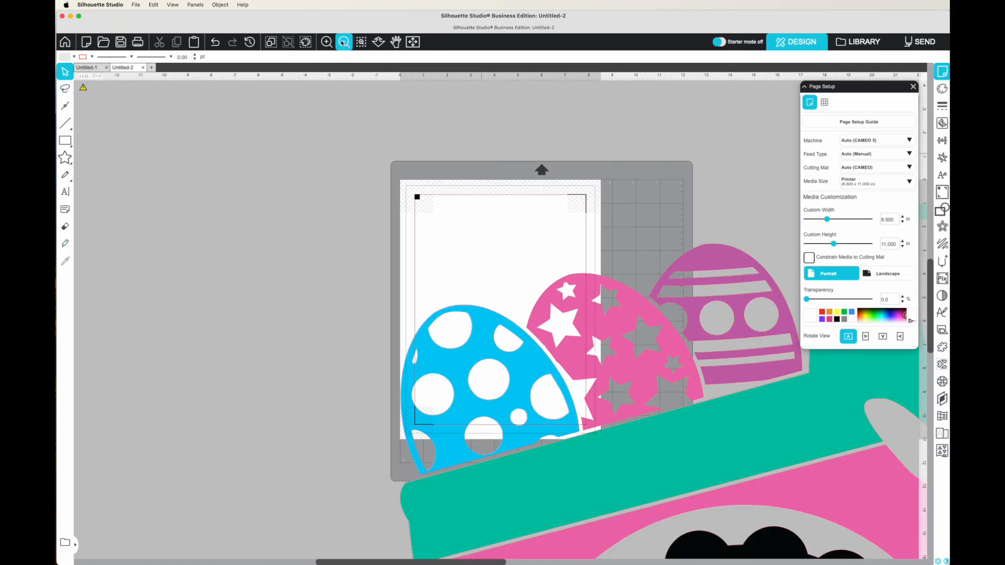
Step: Scale the truck image down proportionally to about 2.99 in wide by 2.08 in high
click(343, 42)
click(343, 42)
click(343, 42)
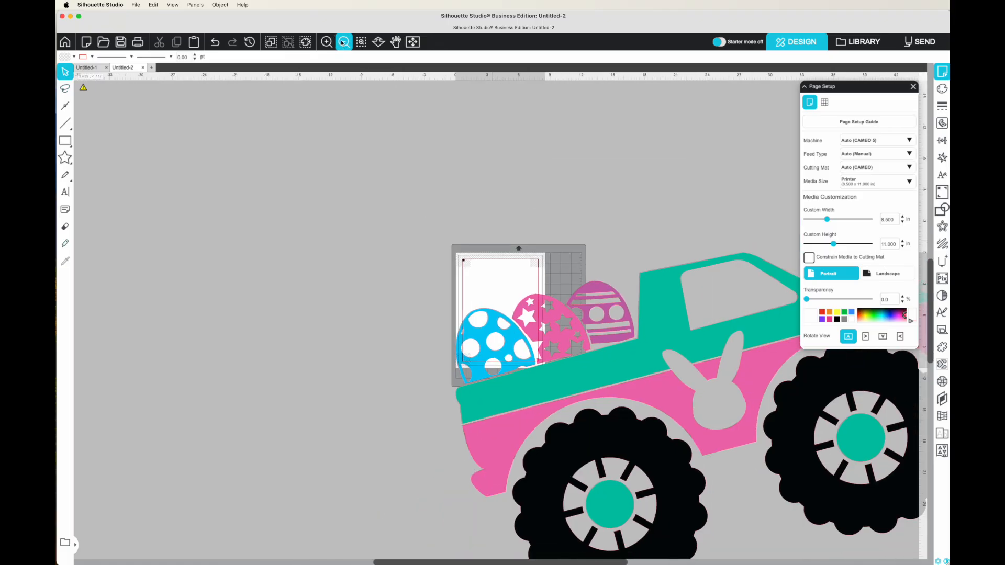
click(343, 42)
click(588, 360)
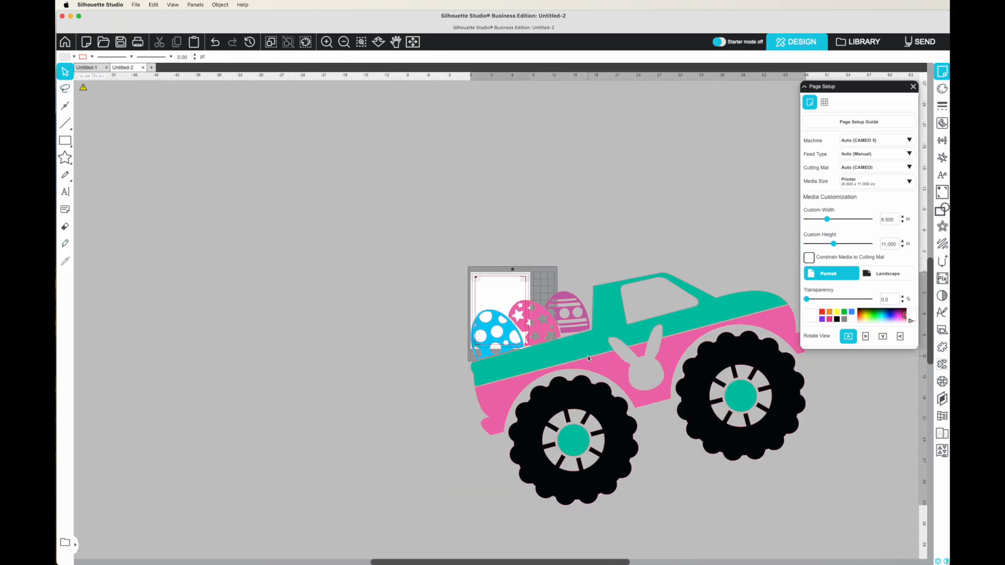
drag(809, 508, 491, 292)
click(446, 312)
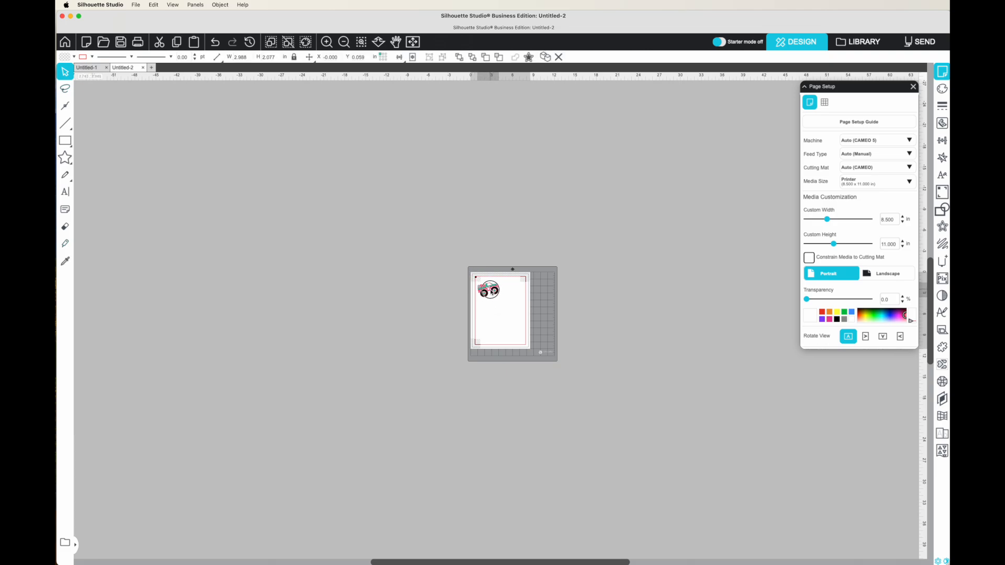
Step: Position the truck inside the cut border, just below the square registration mark
click(327, 43)
click(327, 45)
click(327, 45)
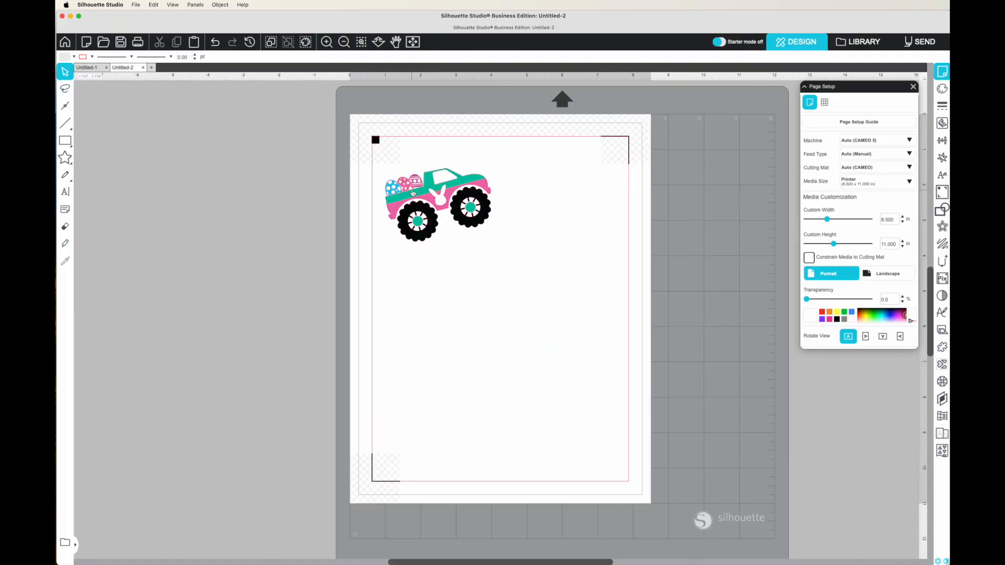
drag(412, 193, 404, 187)
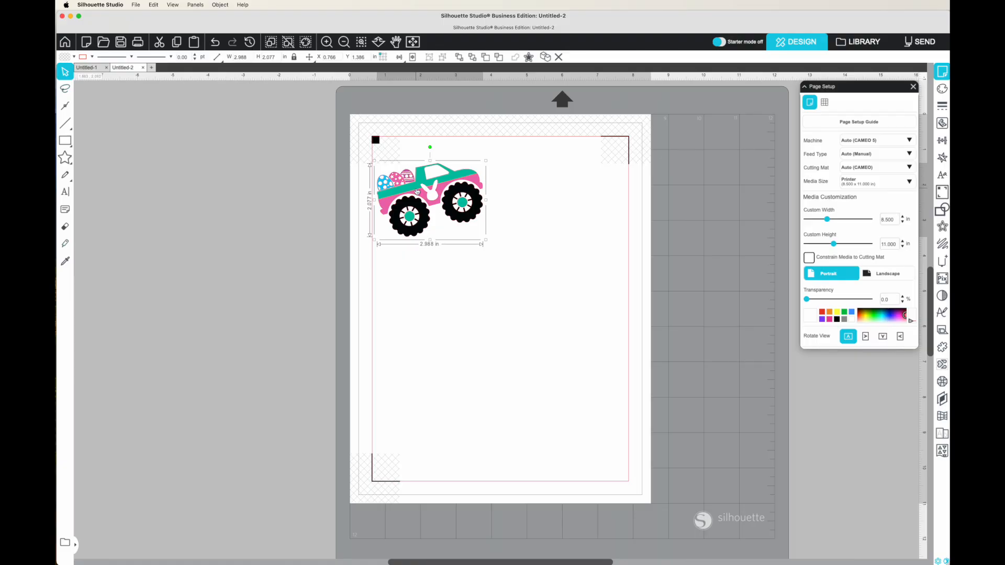
Step: Duplicate the truck and place the copy beside the original on its right, leaving a gap between them
right_click(417, 189)
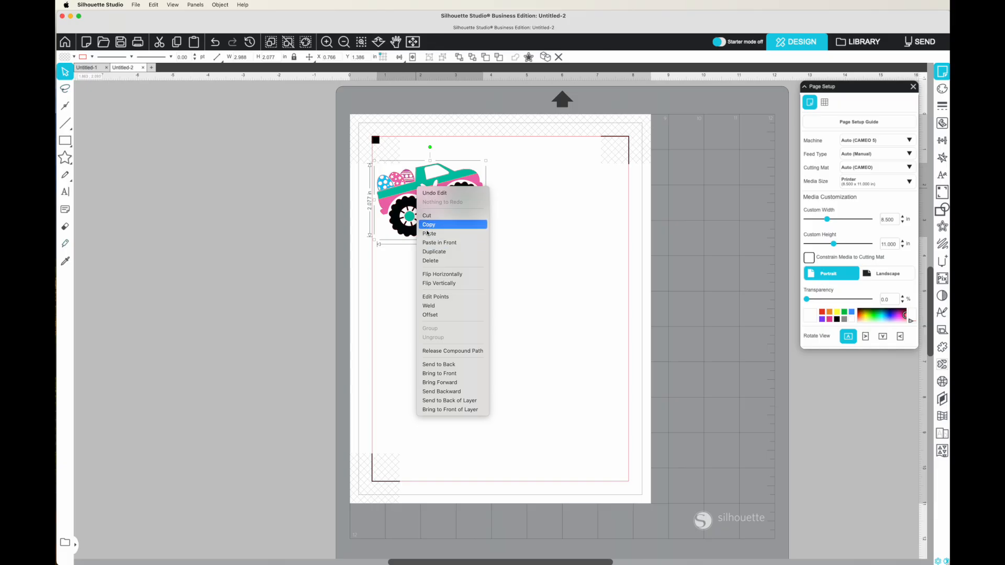
click(430, 252)
drag(460, 209, 568, 202)
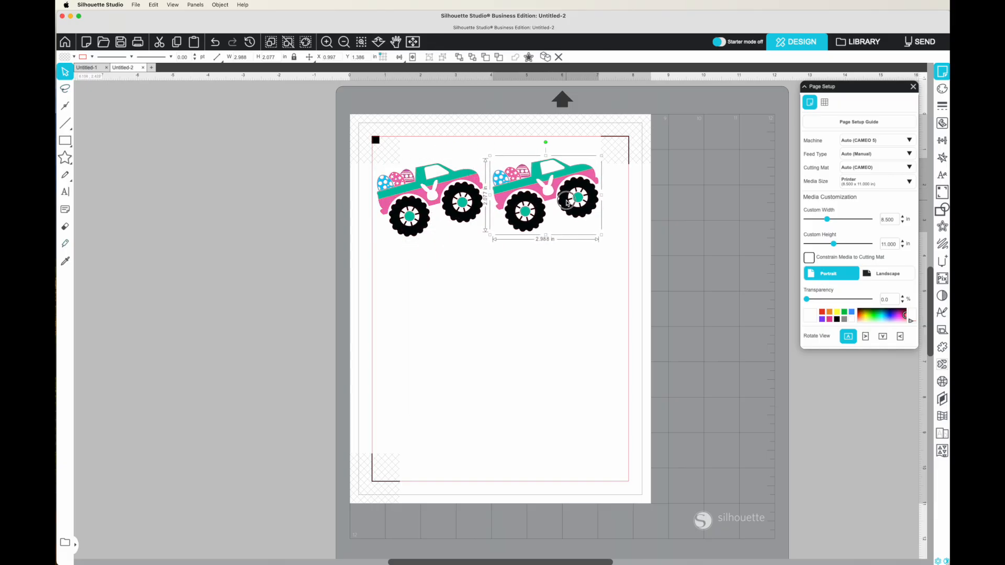
drag(568, 202, 569, 201)
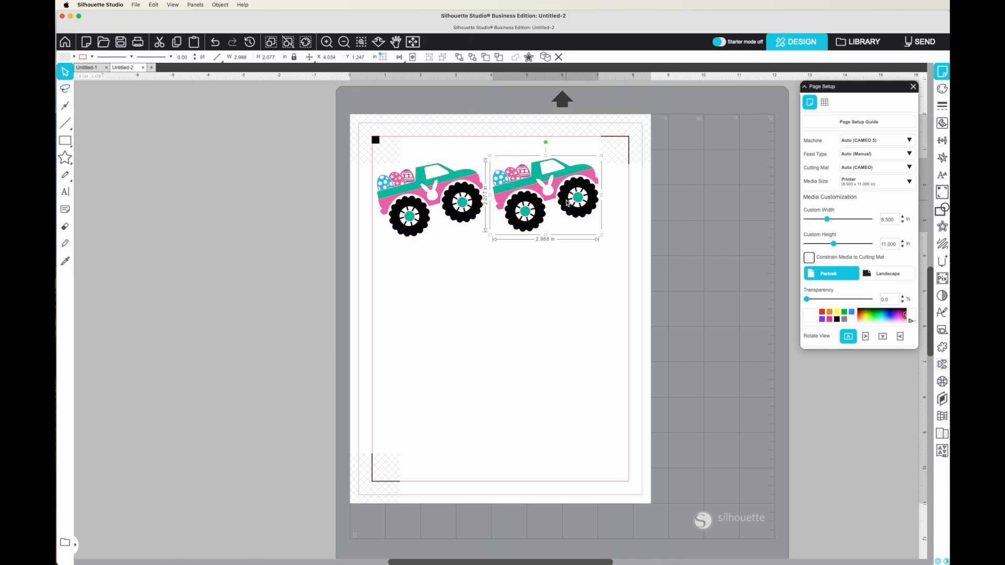
click(522, 262)
drag(541, 221, 551, 218)
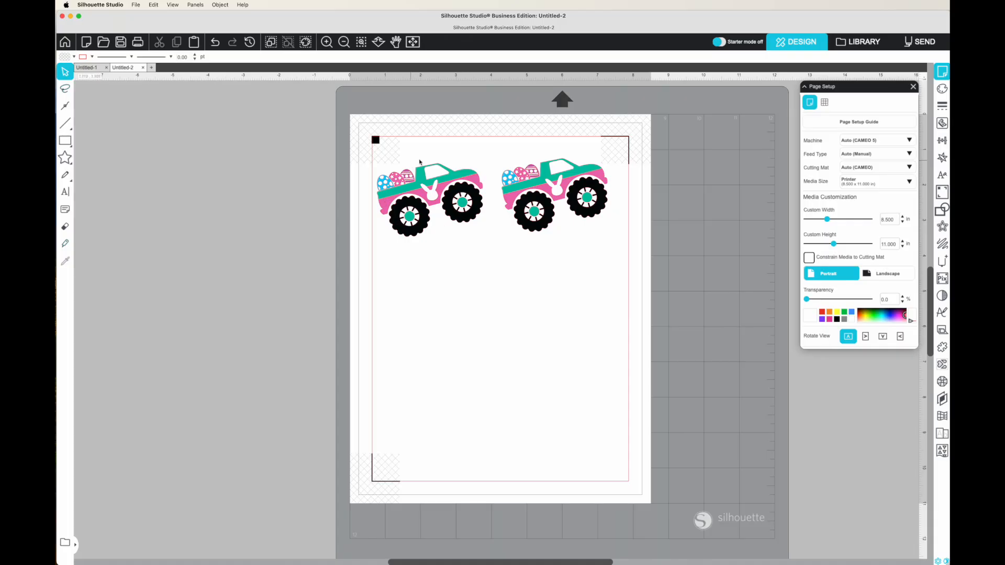
Step: Check the trucks' cut lines in the Send view and return to the design view
click(919, 41)
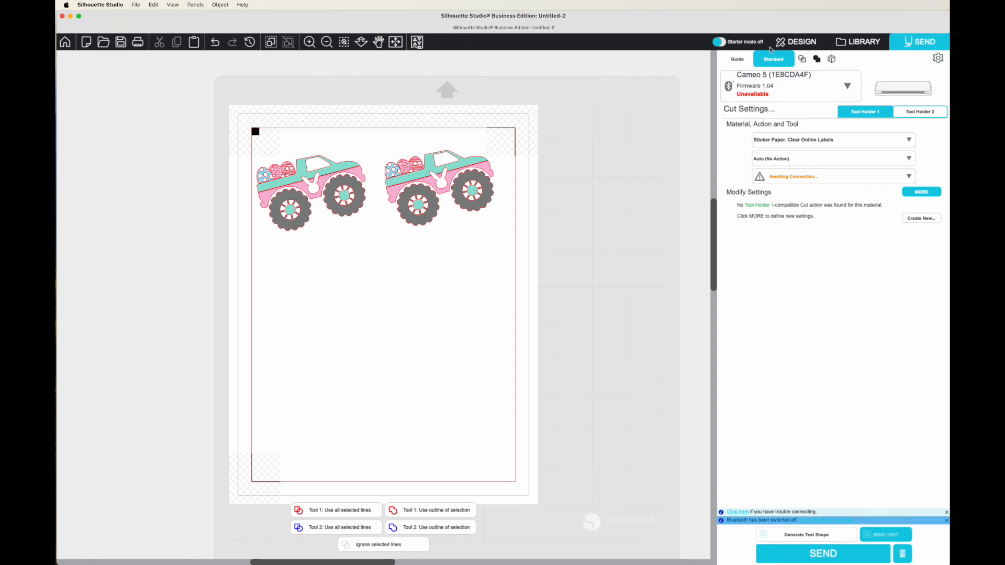
click(792, 44)
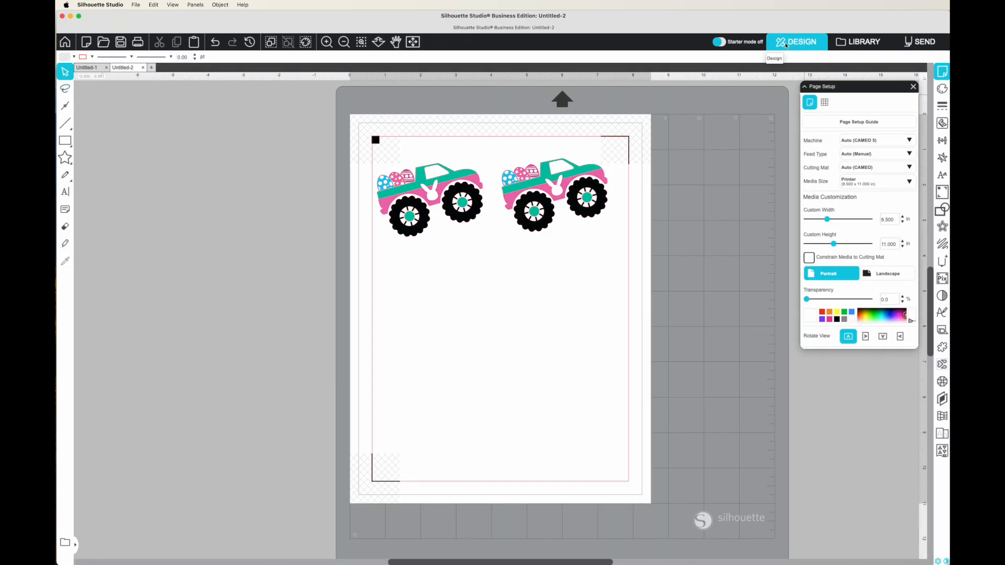
click(469, 196)
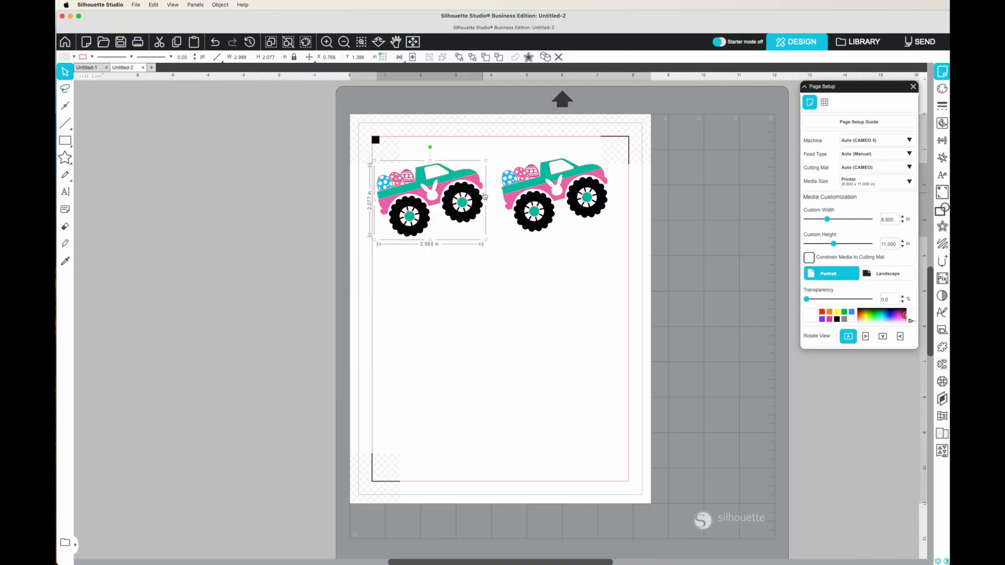
Step: Select both trucks and create an outward offset around them
click(524, 197)
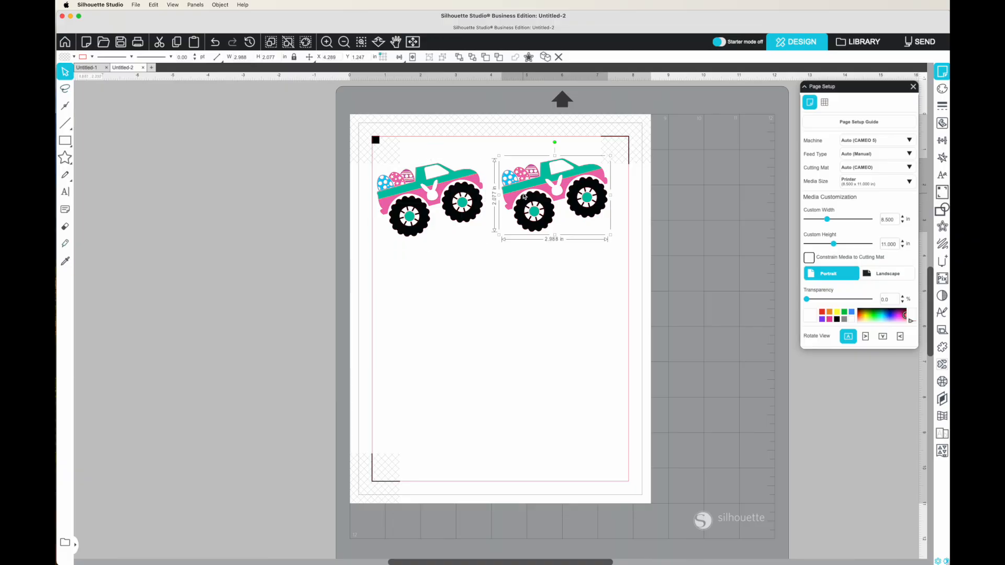
shift+click(460, 197)
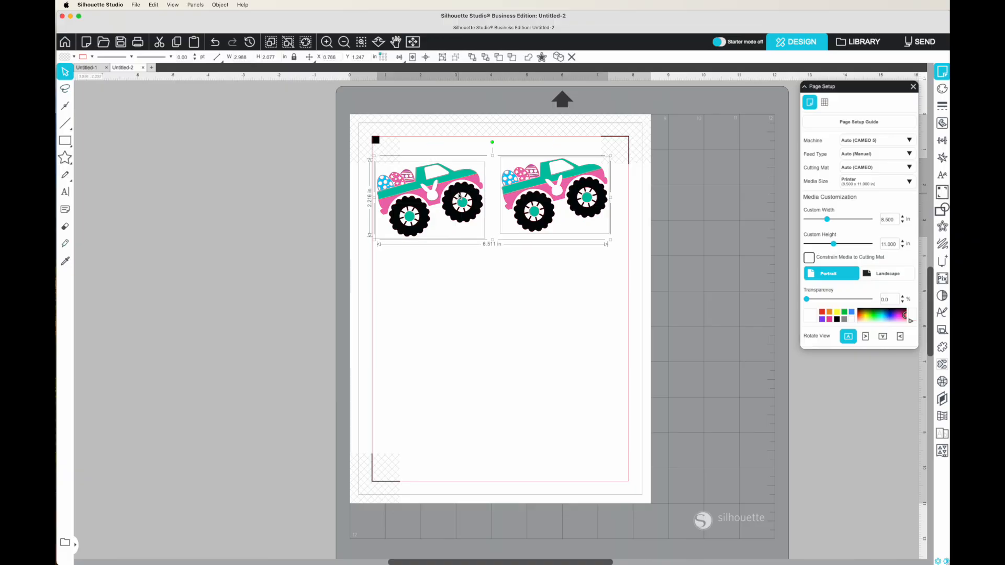
click(942, 226)
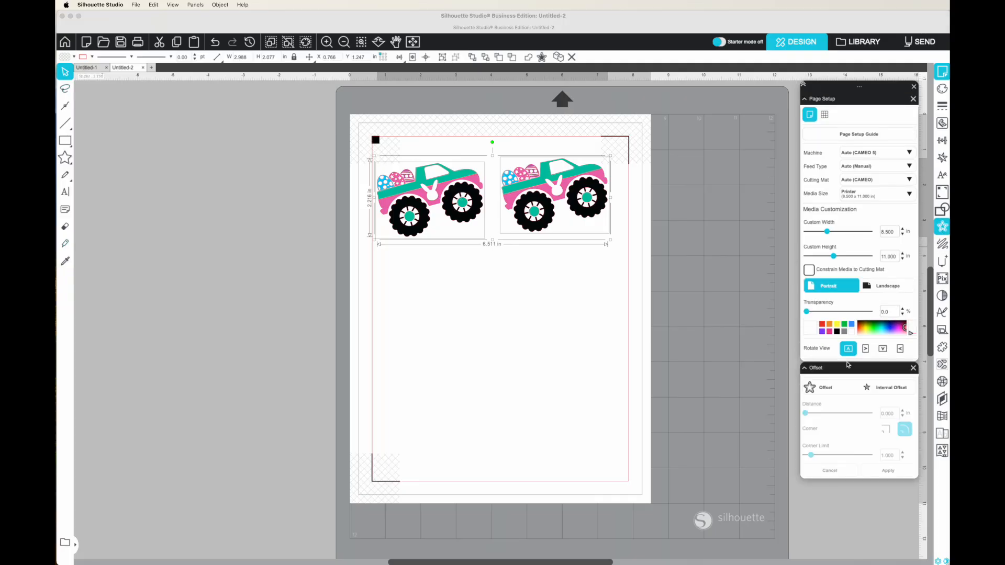
click(844, 385)
click(836, 387)
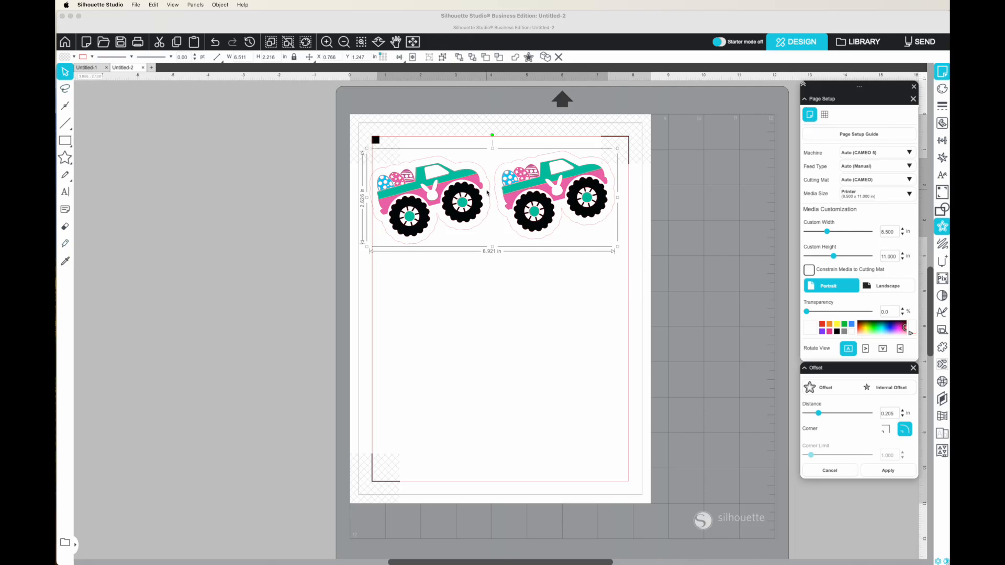
Step: Set the offset distance to 0.170 in, apply it to both trucks and clear the selection
click(904, 418)
click(904, 417)
click(905, 417)
click(905, 417)
click(905, 418)
click(905, 417)
click(904, 417)
click(905, 418)
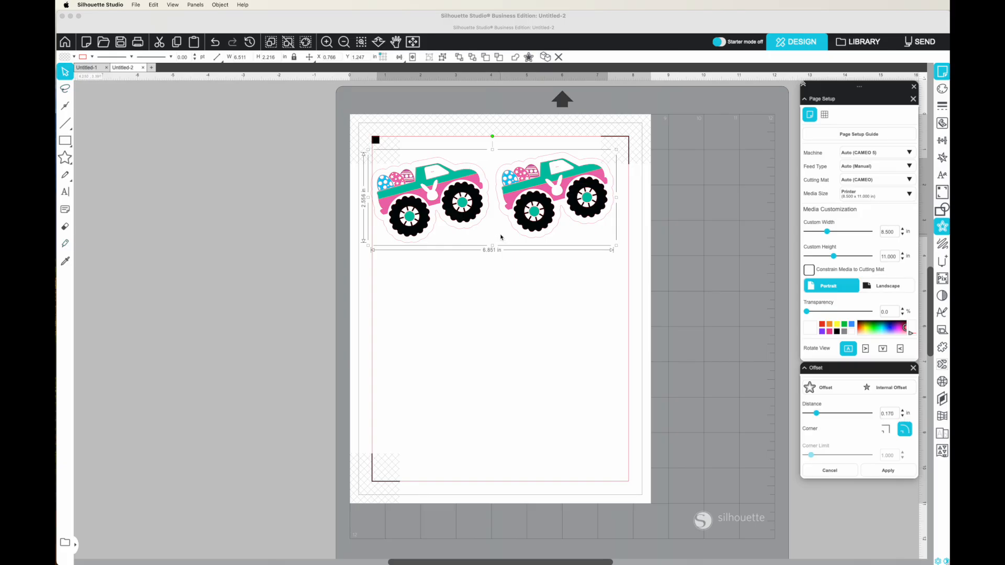
click(883, 470)
click(595, 302)
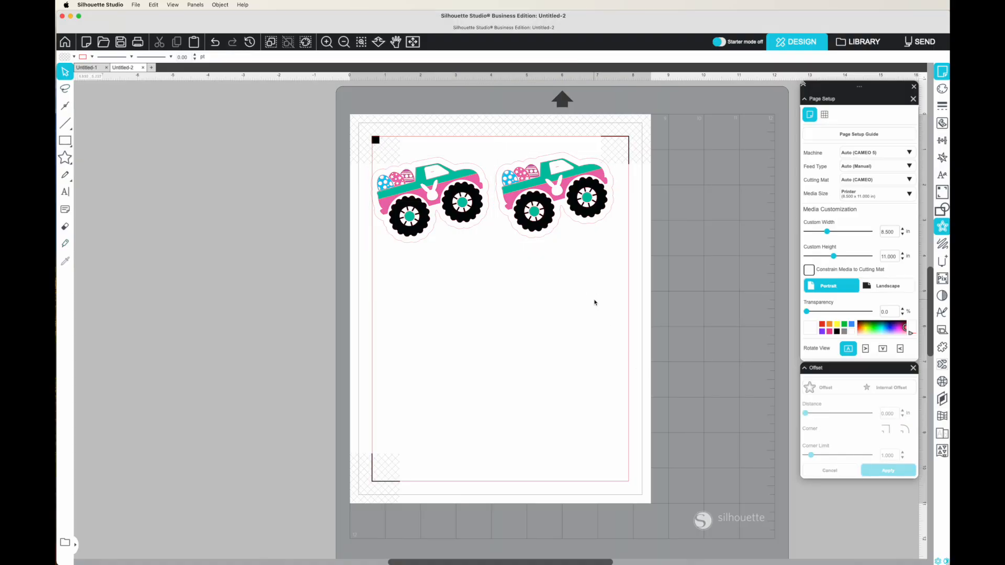
Step: Move the left truck with its offset outline slightly right, clear of the cut border
click(328, 43)
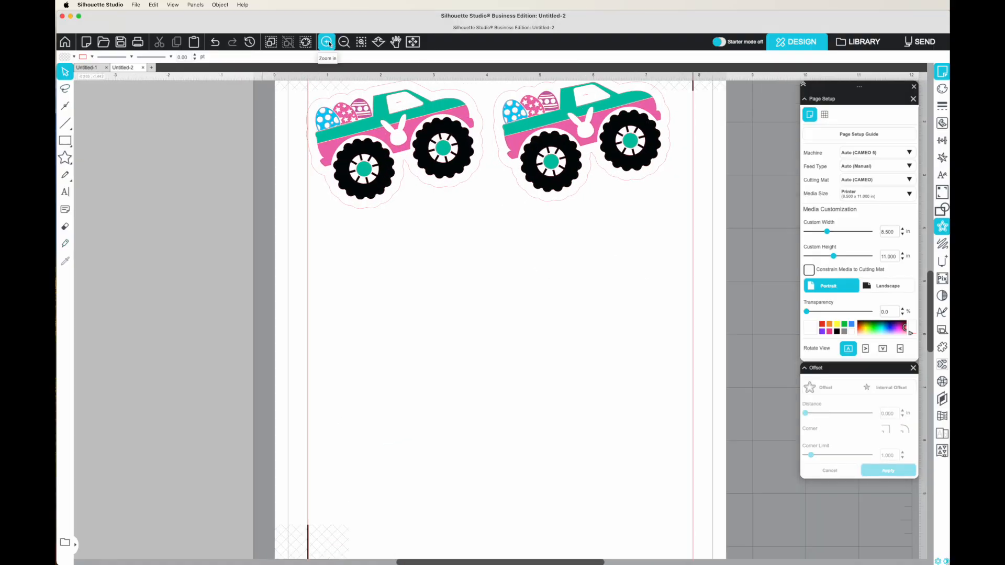
click(328, 43)
scroll(326, 135, up, 5)
scroll(326, 135, up, 1)
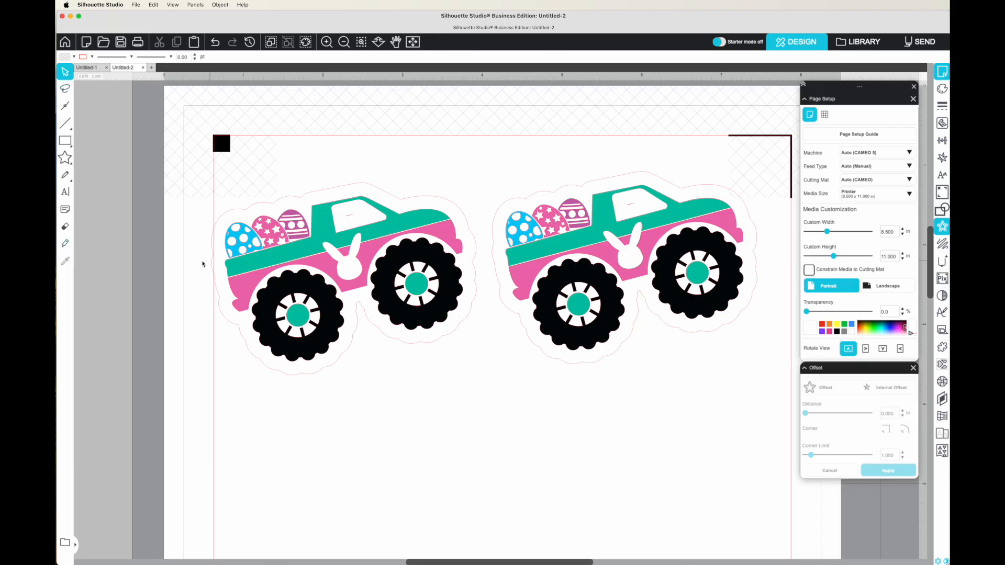
click(250, 266)
drag(249, 266, 257, 266)
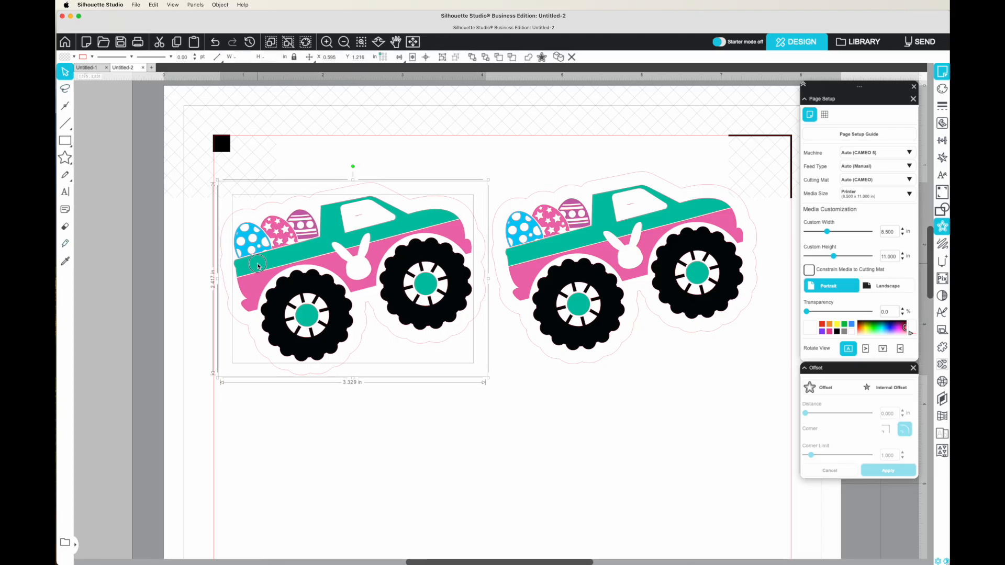
click(247, 399)
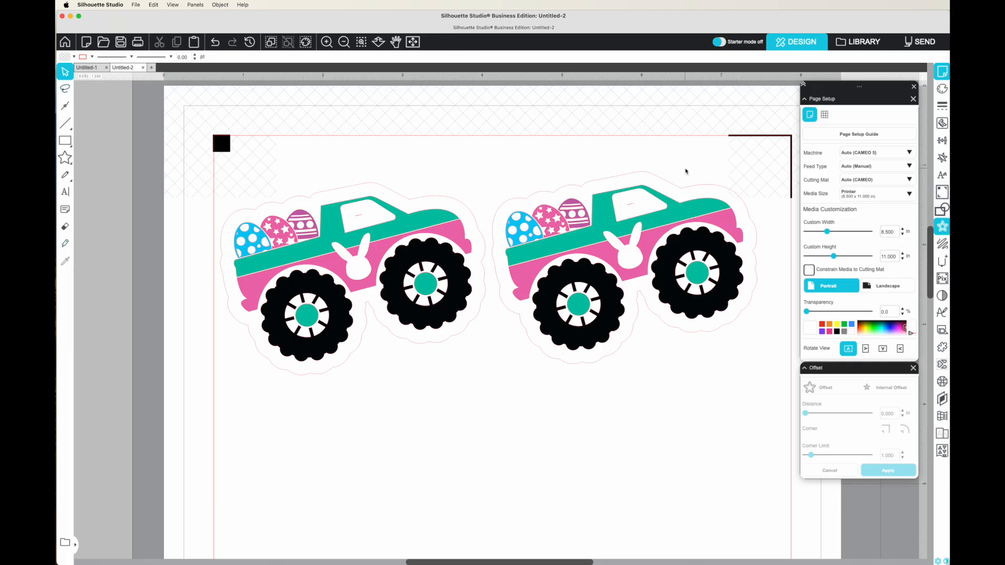
Step: Move the right truck with its offset outline down level with the left truck and slightly farther right
click(667, 222)
drag(667, 222, 574, 317)
key(Down)
key(Down)
key(Down)
key(Down)
key(Down)
key(Down)
key(Down)
key(Down)
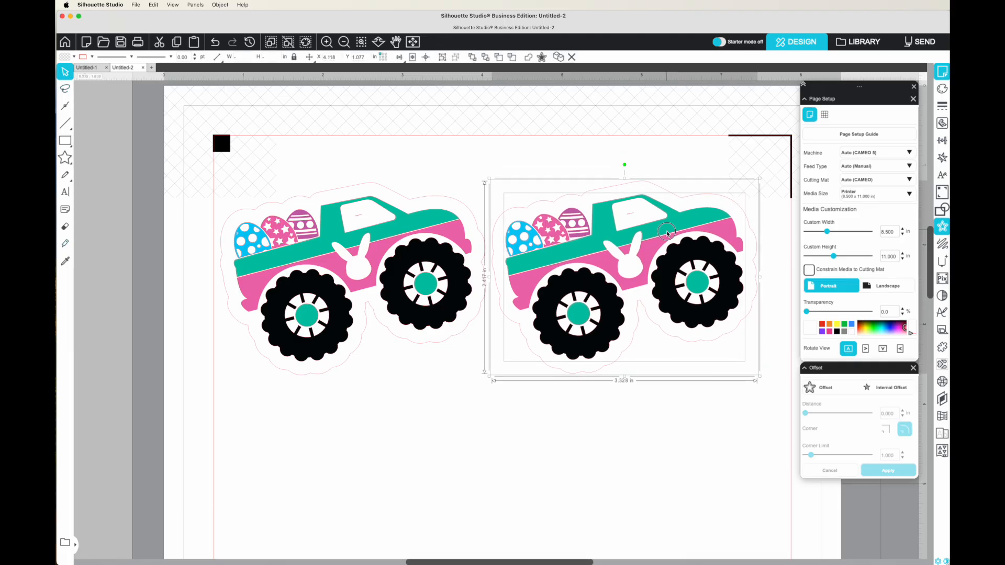
drag(571, 323, 579, 323)
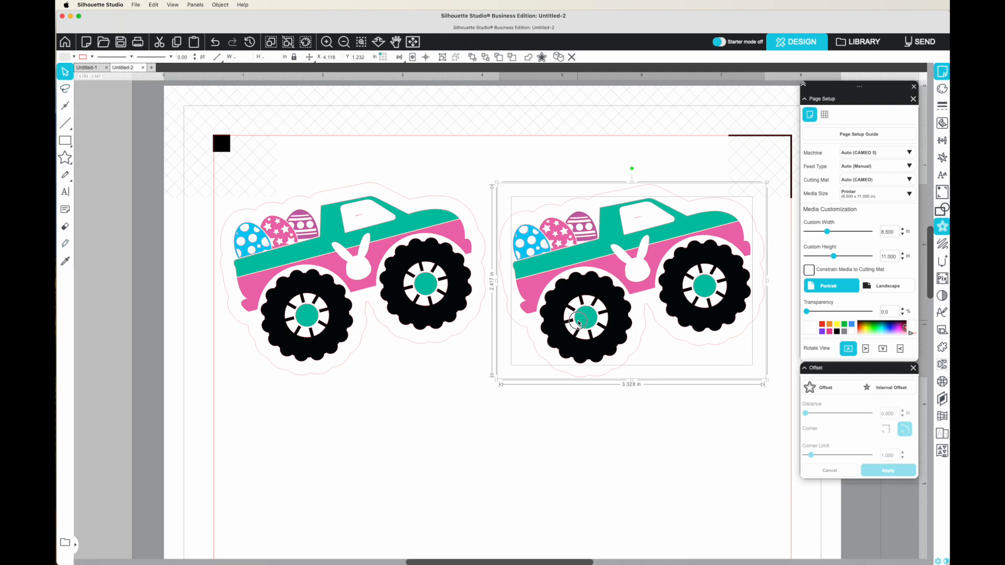
click(504, 364)
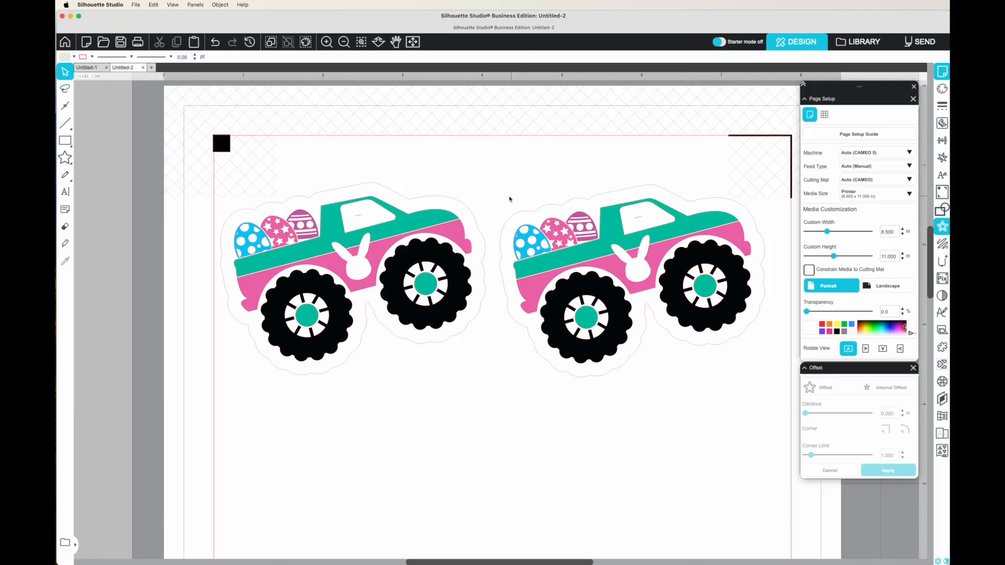
Step: Check the left truck's offset outline and set the page transparency to 65%
click(363, 187)
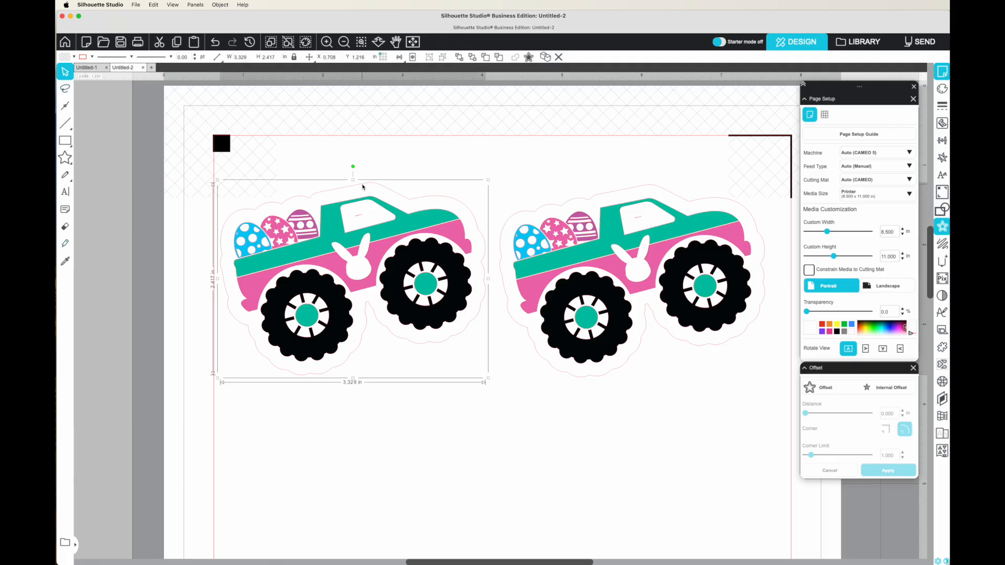
click(381, 173)
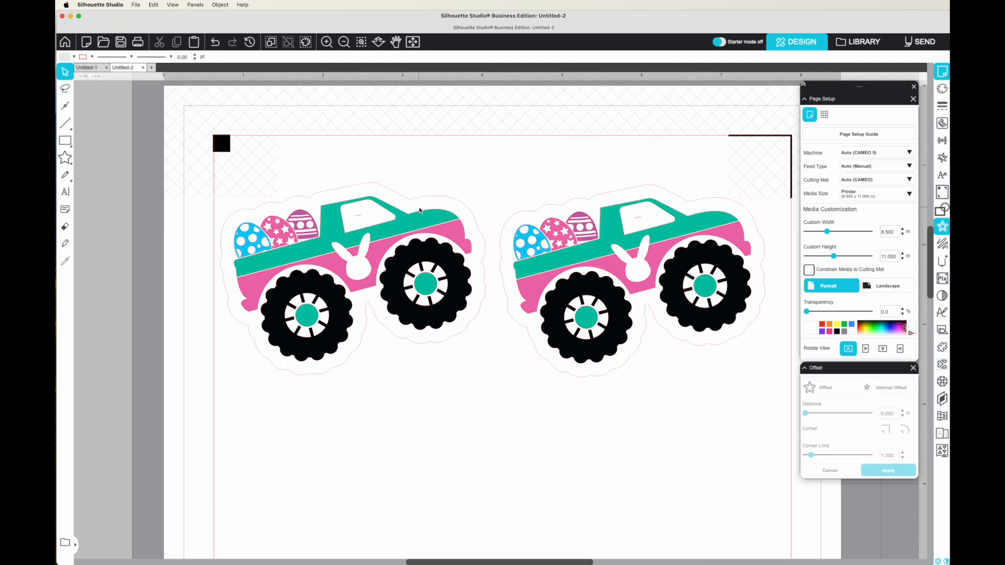
click(446, 210)
click(351, 194)
click(351, 192)
click(351, 192)
drag(807, 311, 848, 311)
Step: Examine the left truck's offset outline and the truck image as separate objects
click(354, 196)
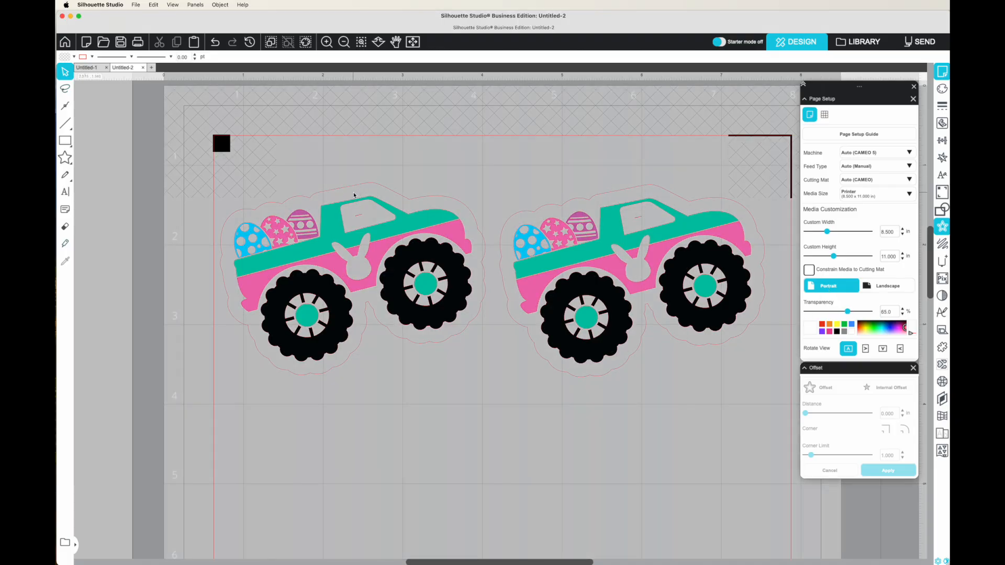
click(354, 195)
click(351, 190)
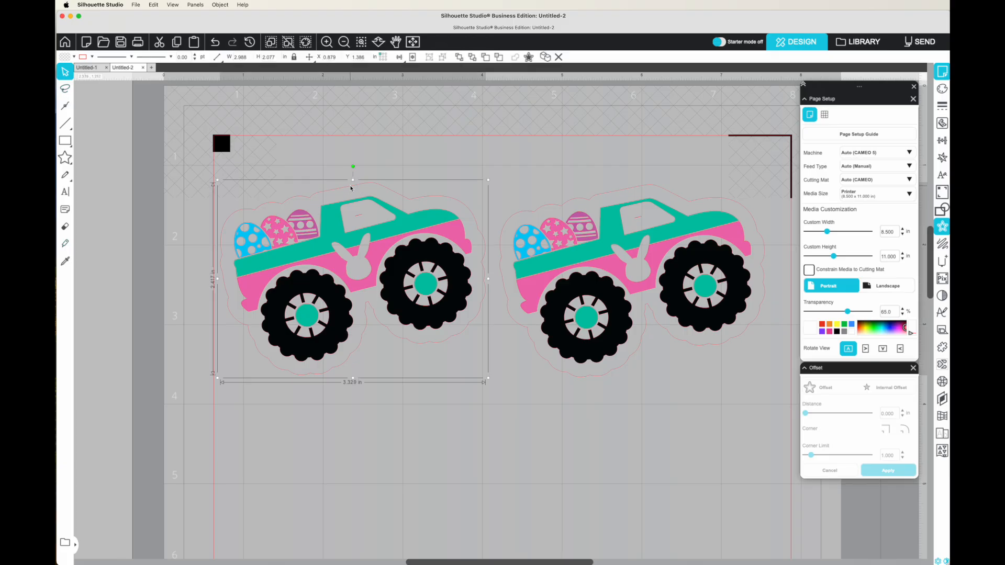
click(390, 171)
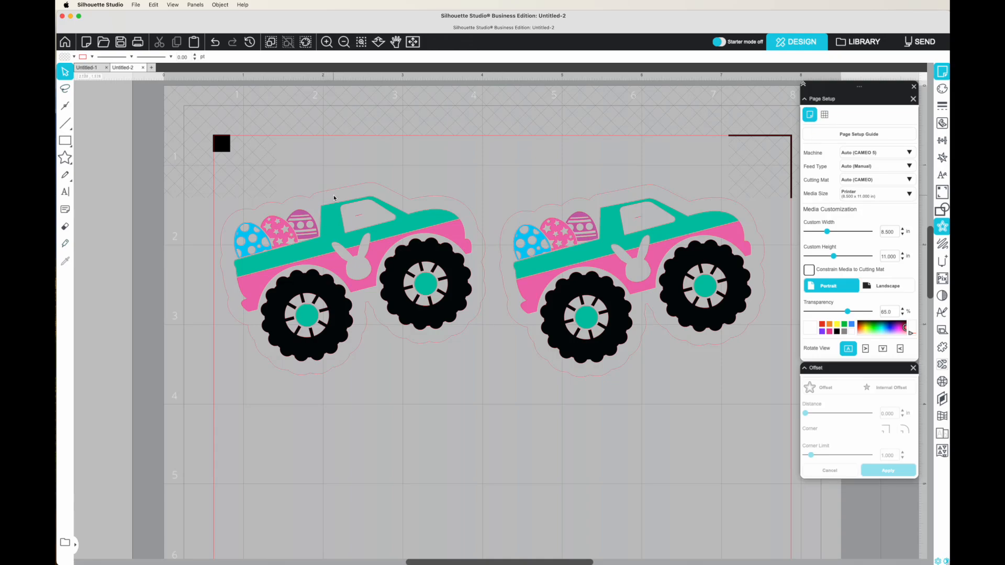
click(333, 221)
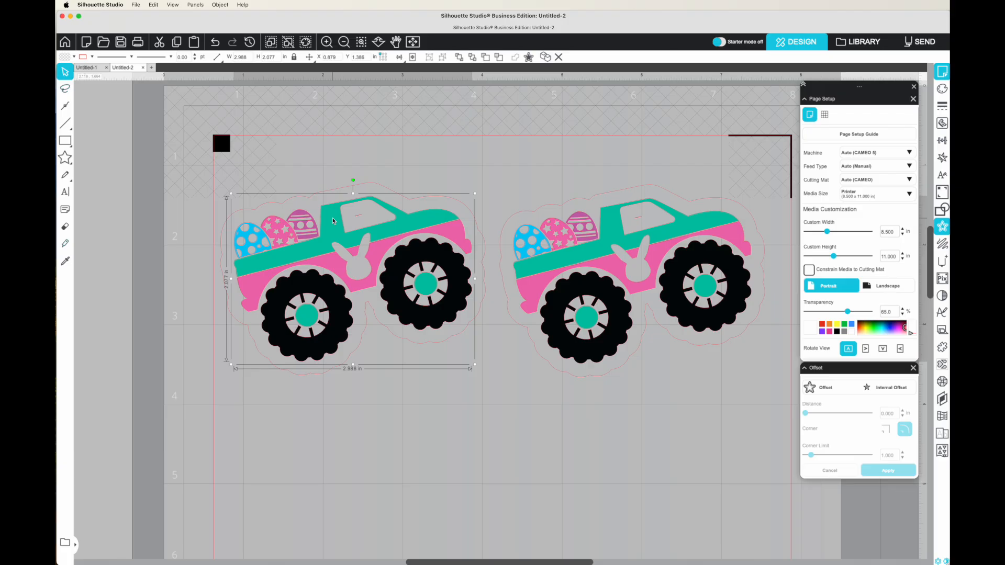
click(331, 163)
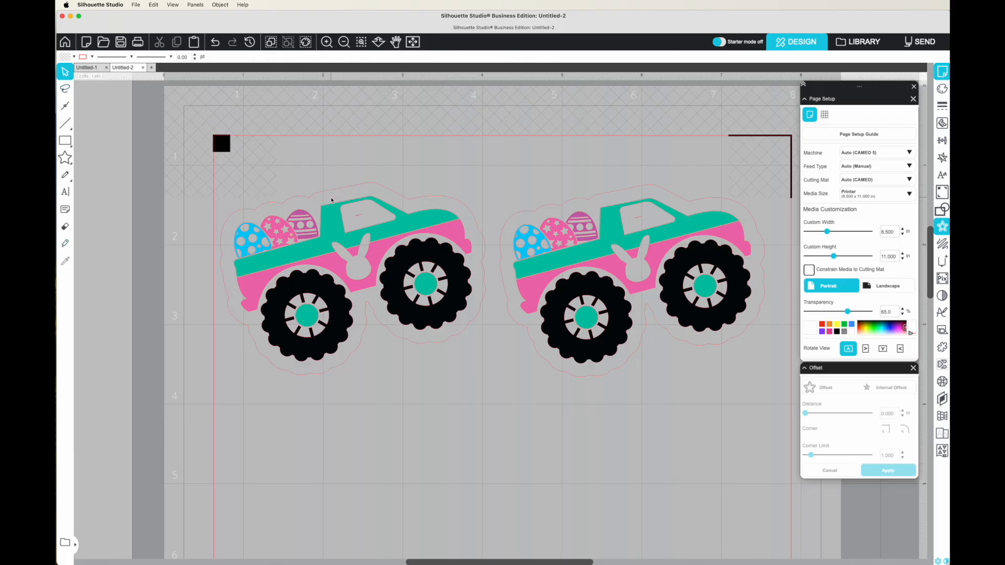
Step: Release the compound path of the left truck's offset outline
click(337, 193)
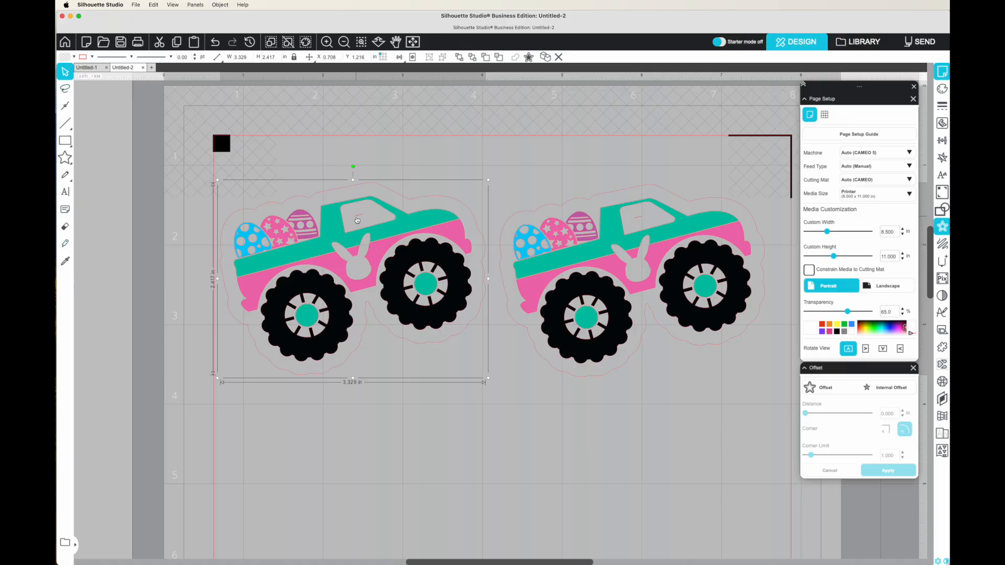
right_click(341, 190)
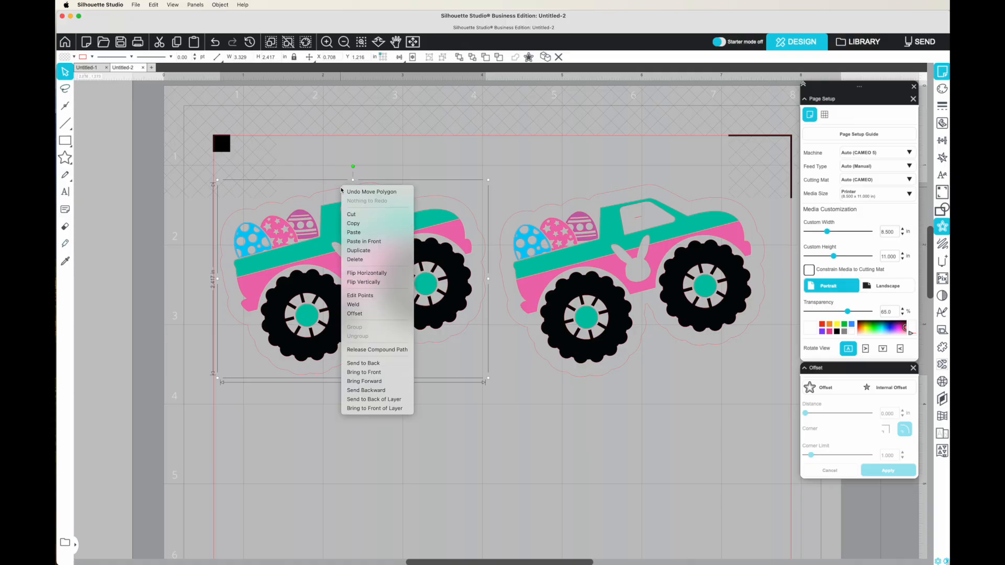
click(362, 350)
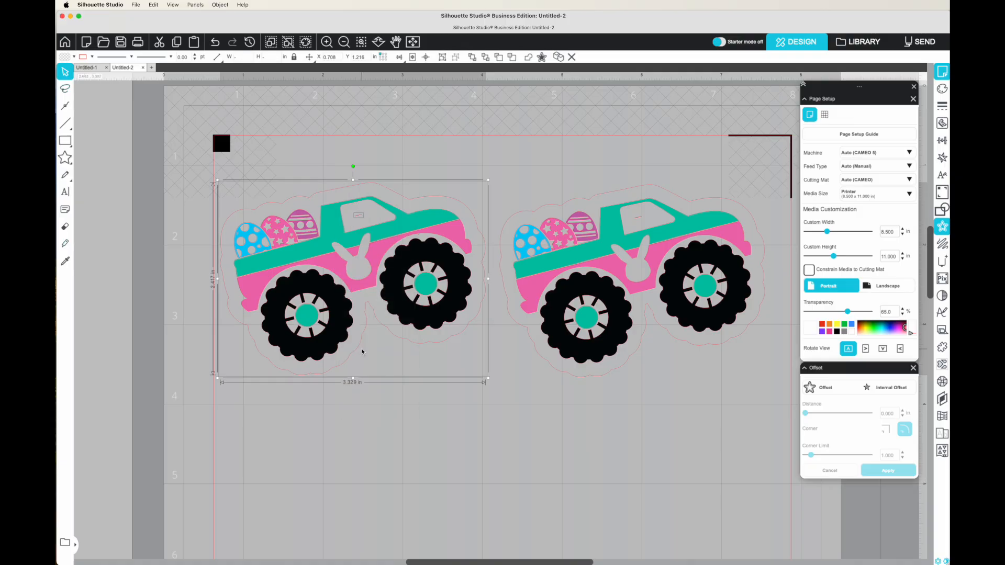
Step: Delete the small stray piece of the released offset inside the left truck's window
click(348, 395)
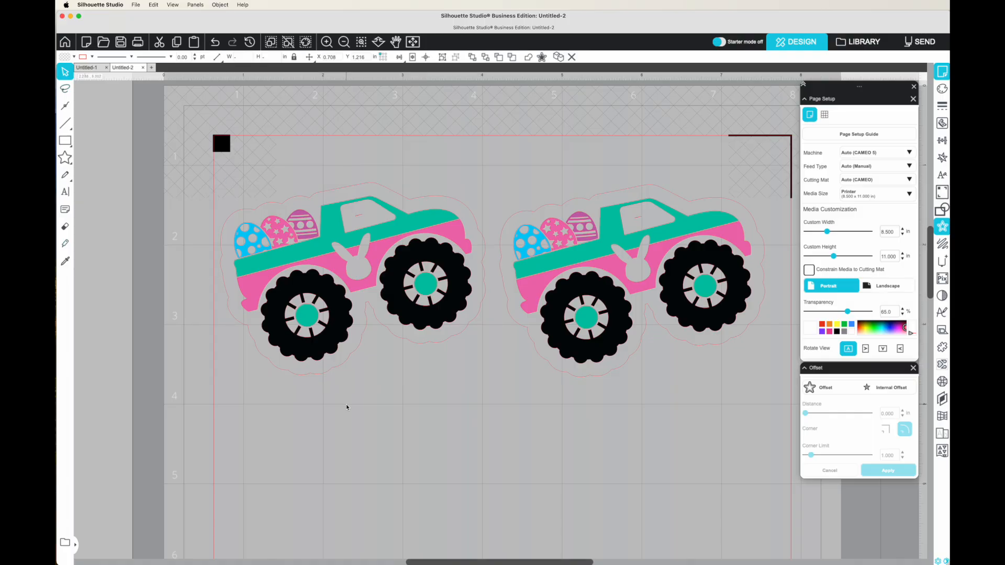
click(360, 218)
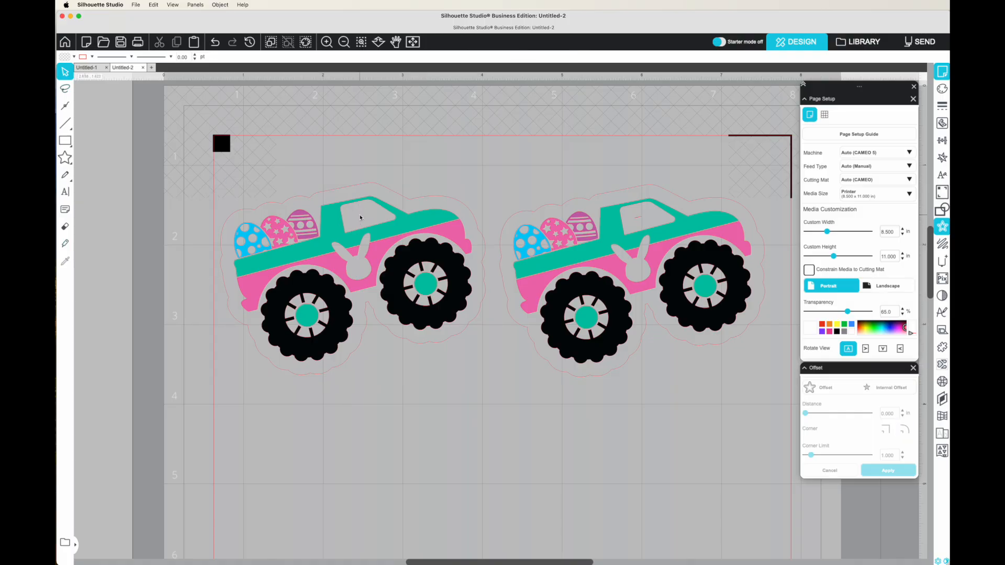
Step: Release the compound path of the right truck's offset outline and delete the stray piece inside the truck's window
click(591, 198)
right_click(591, 198)
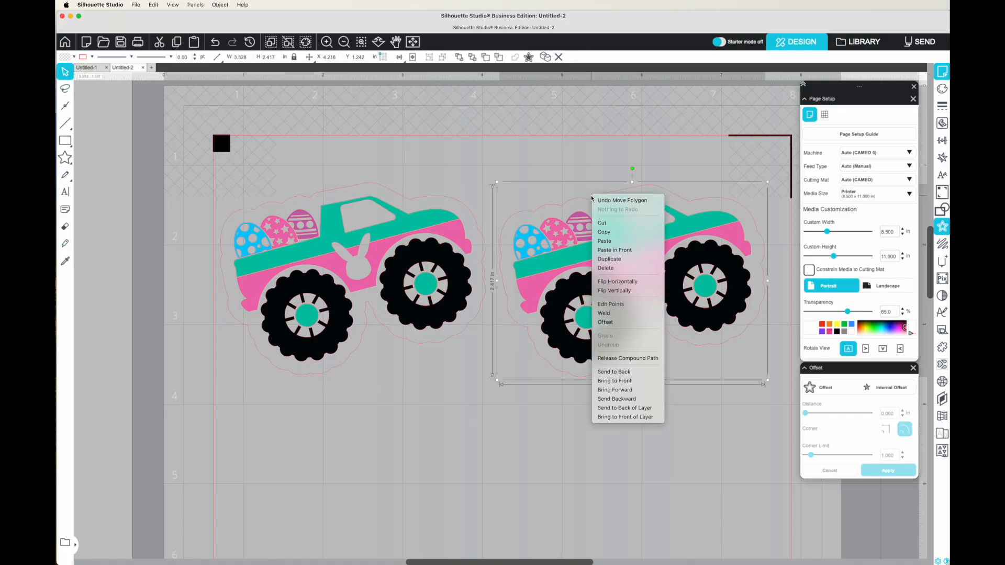
click(606, 358)
click(599, 384)
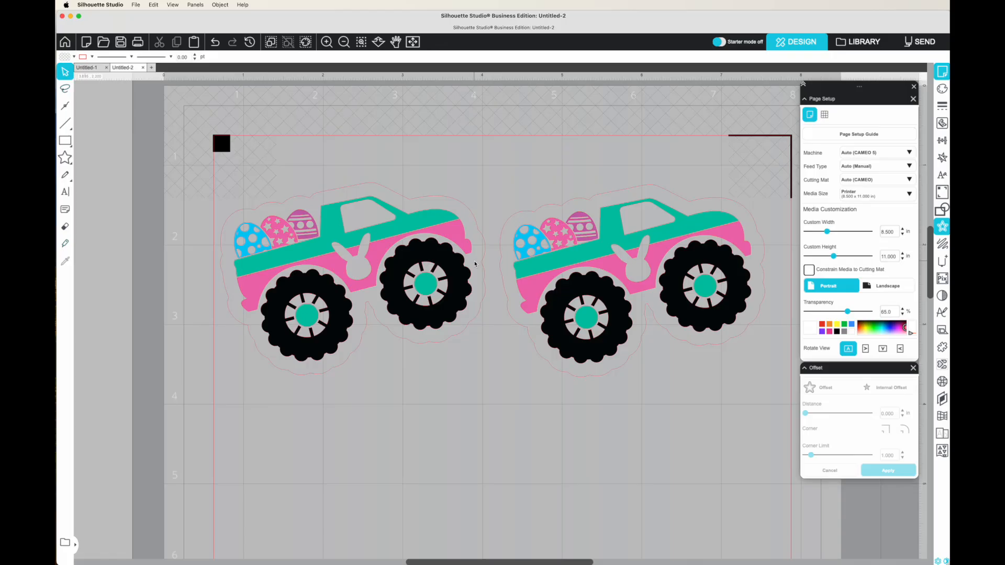
Step: Switch to the send view and set the left truck image's lines to be ignored, keeping its offset outline as a cut line
click(919, 42)
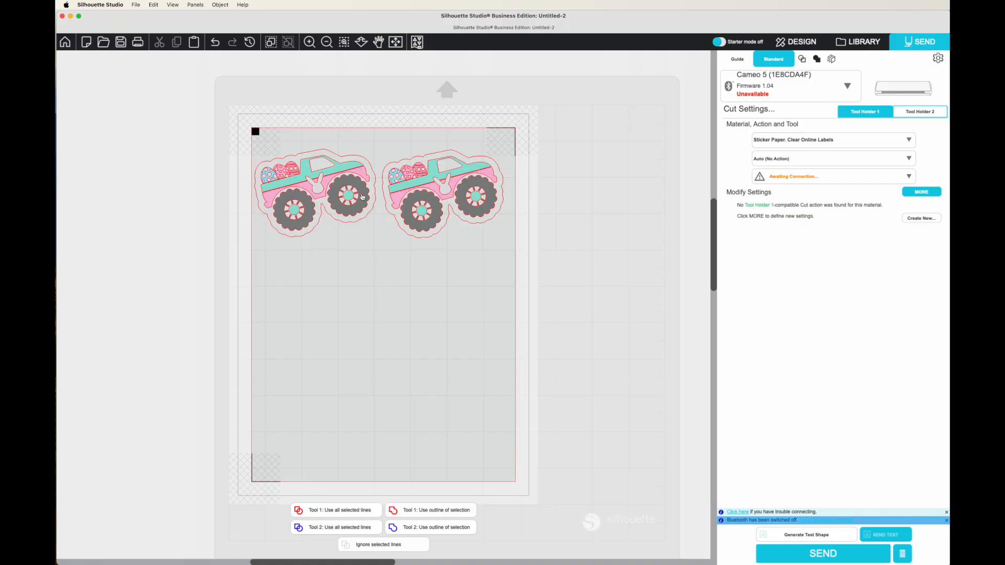
click(279, 194)
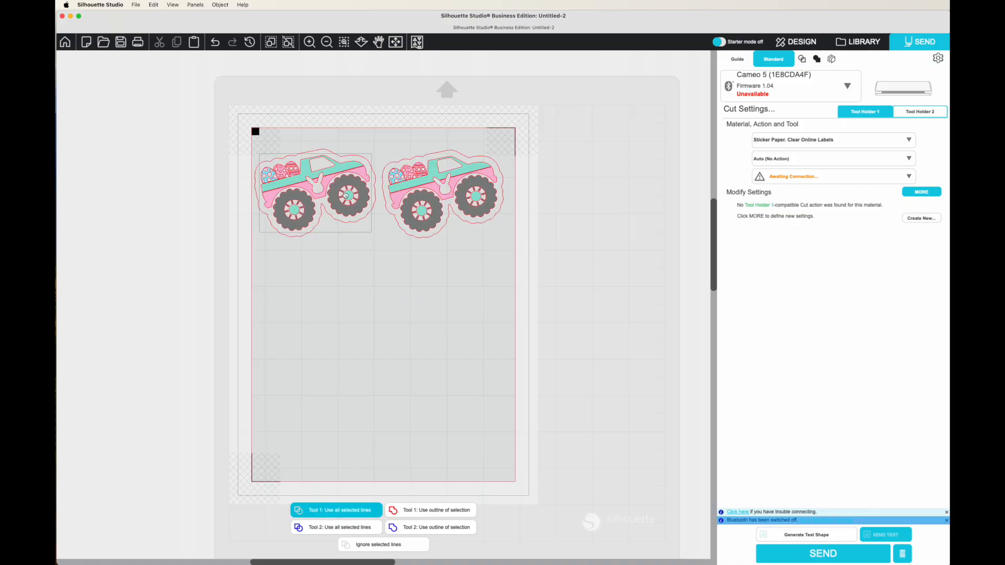
click(359, 544)
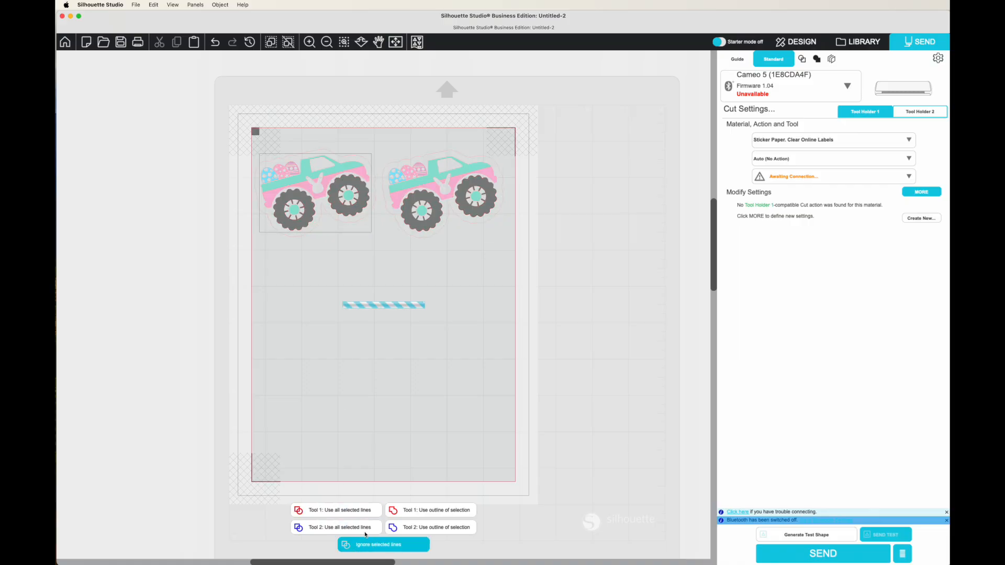
click(393, 332)
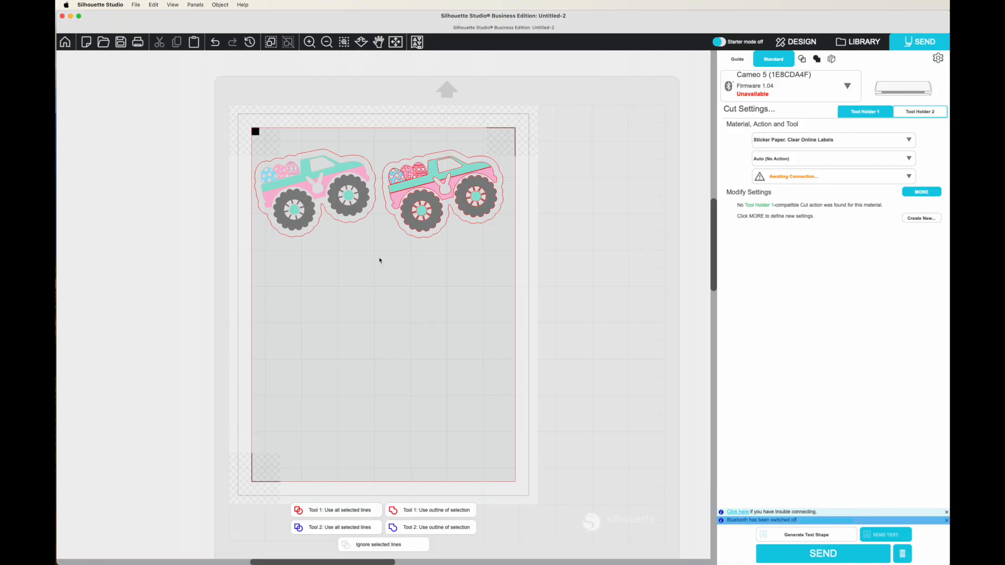
Step: Set the right truck and its offset to cut only the outline of the selection with Tool 1
click(442, 162)
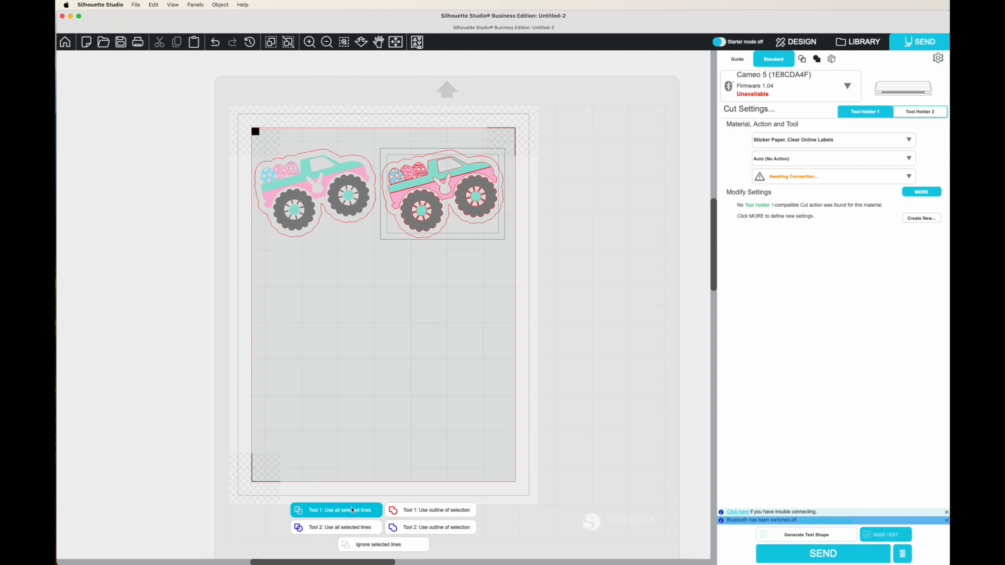
click(419, 510)
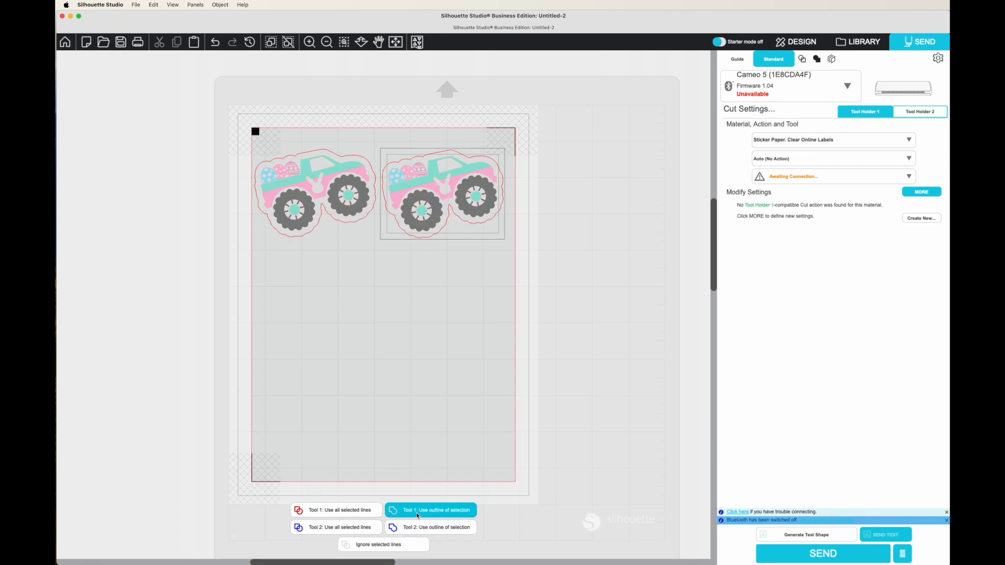
click(438, 376)
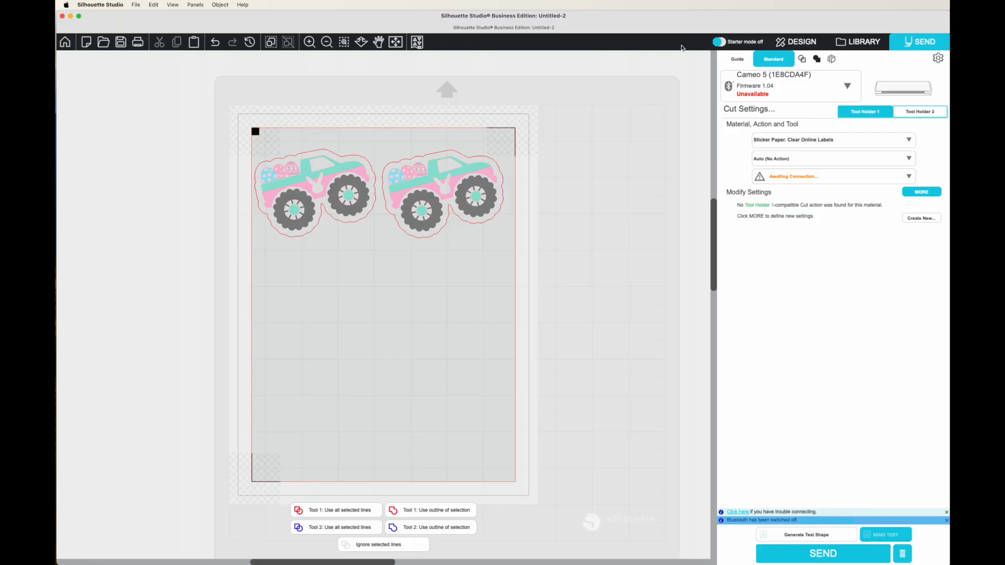
Step: Rescan for devices, connect to the Cameo 5 cutter, and return to the standard cut settings
click(742, 87)
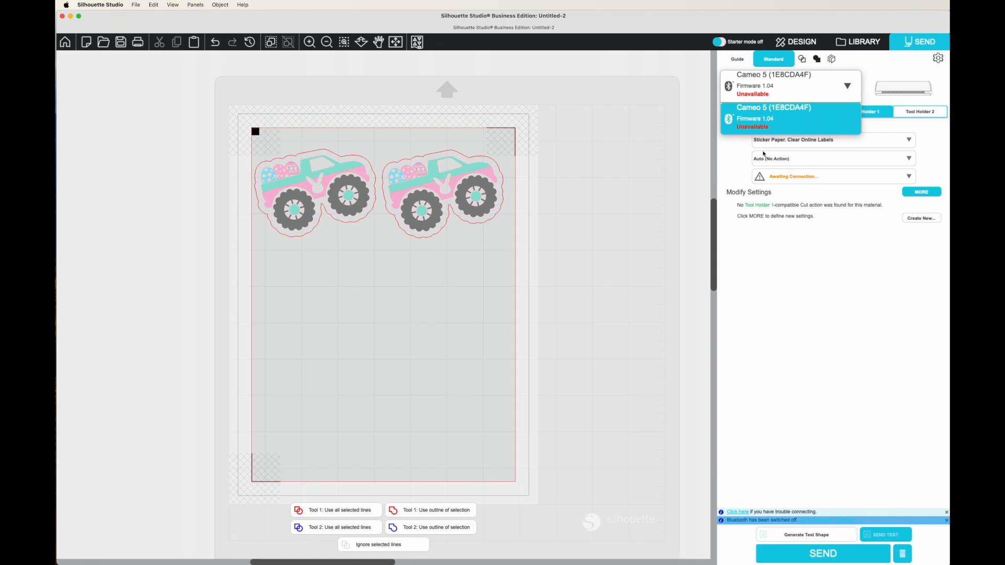
click(771, 256)
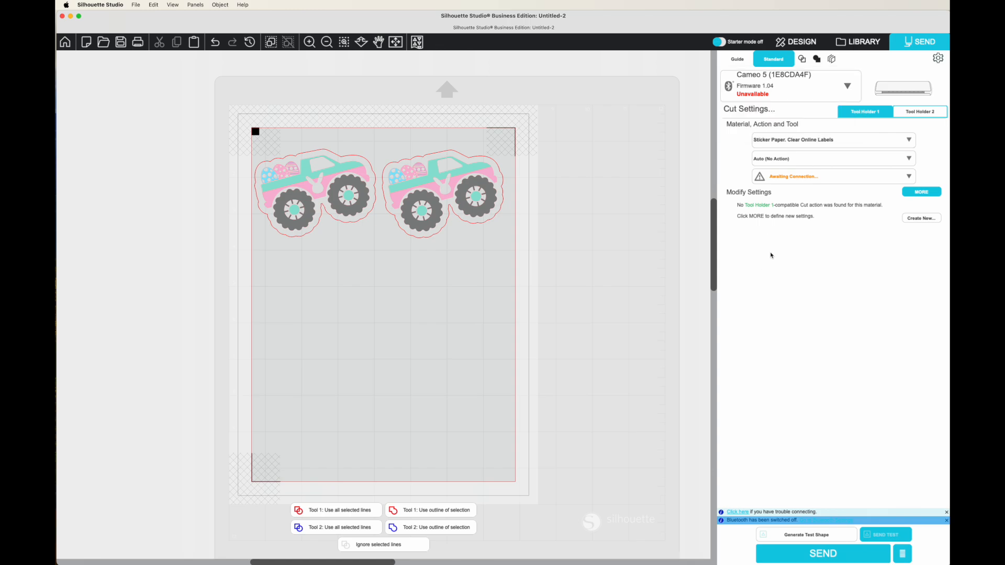
click(736, 59)
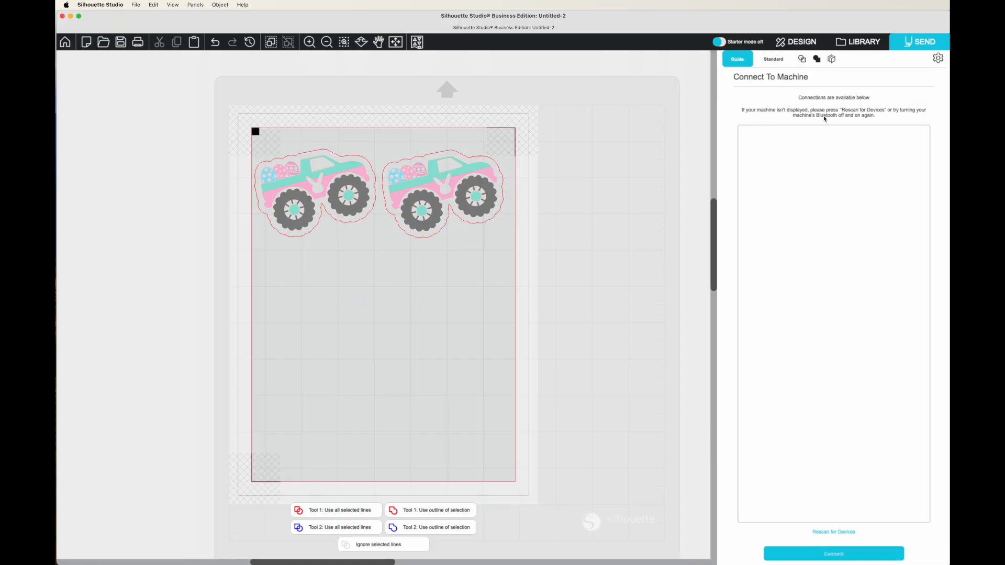
click(825, 532)
click(838, 139)
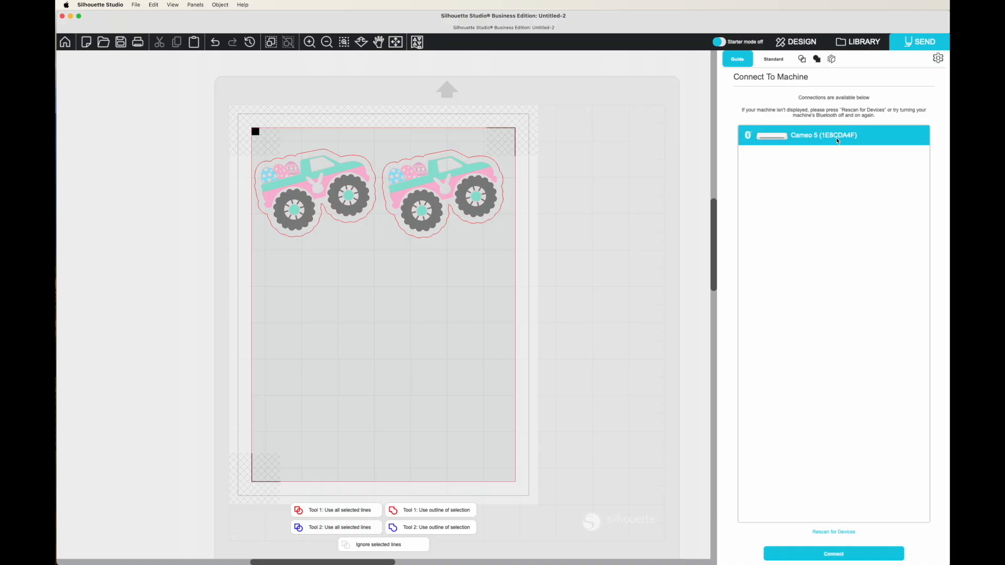
click(826, 550)
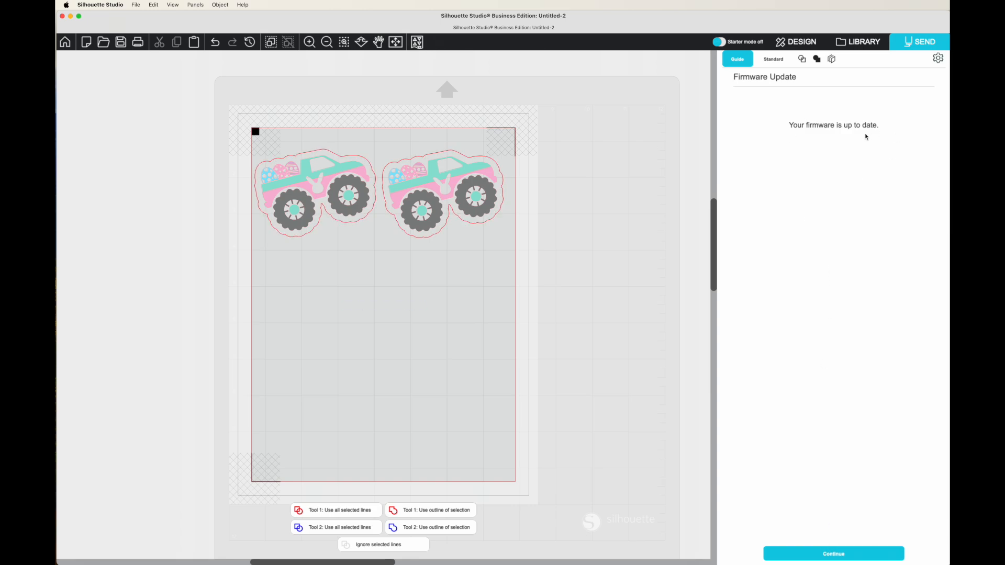
click(784, 550)
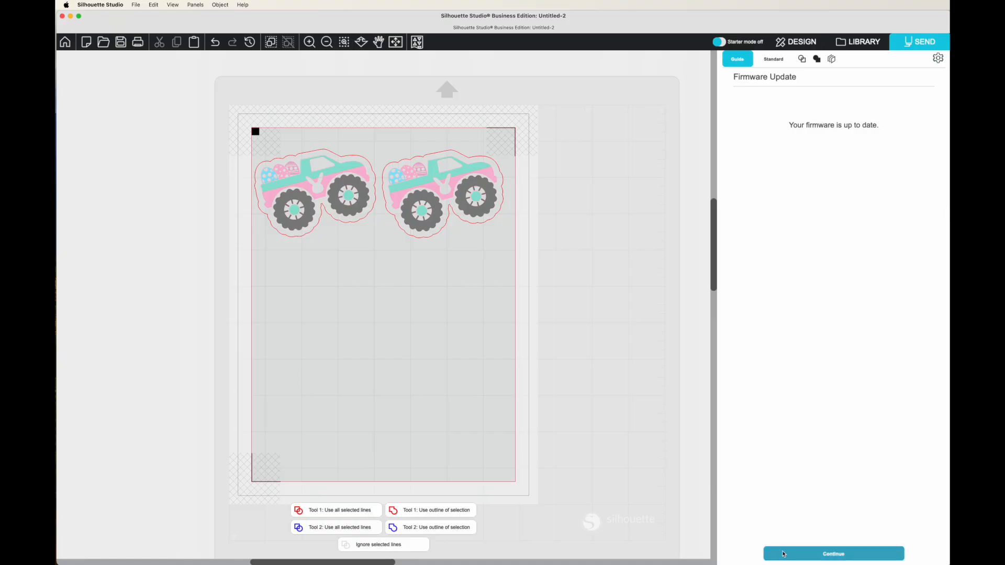
click(778, 60)
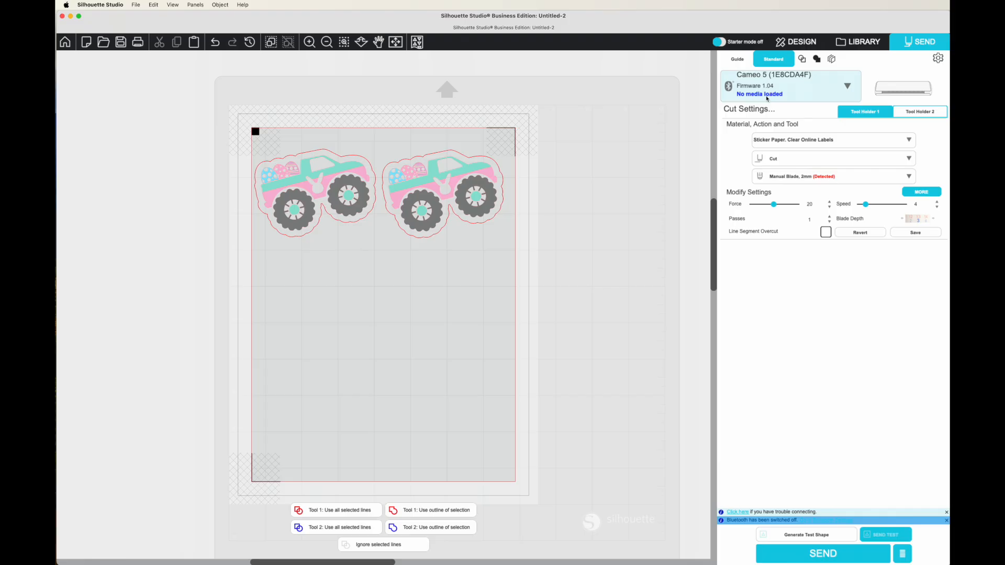
Step: Browse the sticker and custom materials and set the cut material to Sticker Paper, White
click(774, 141)
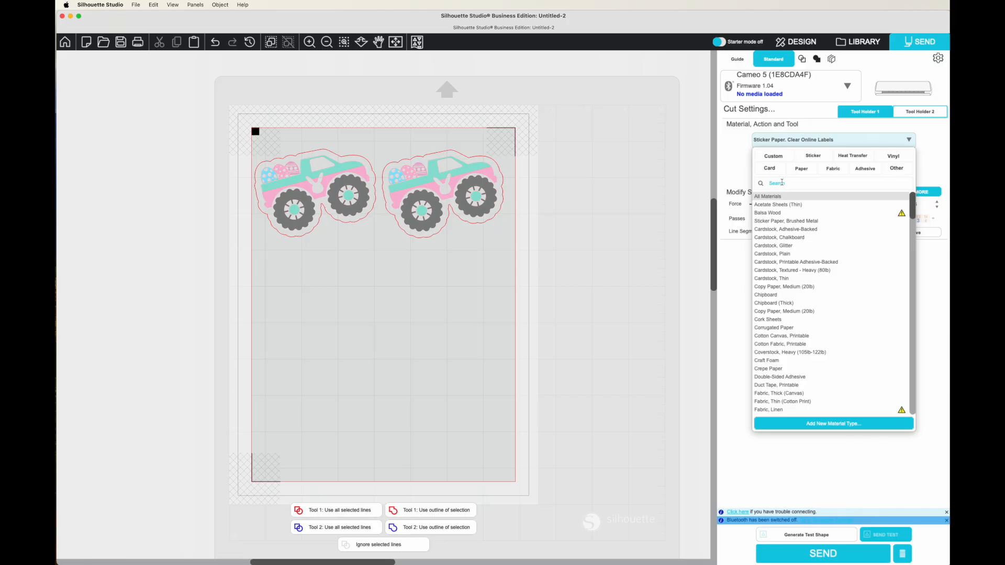
click(813, 157)
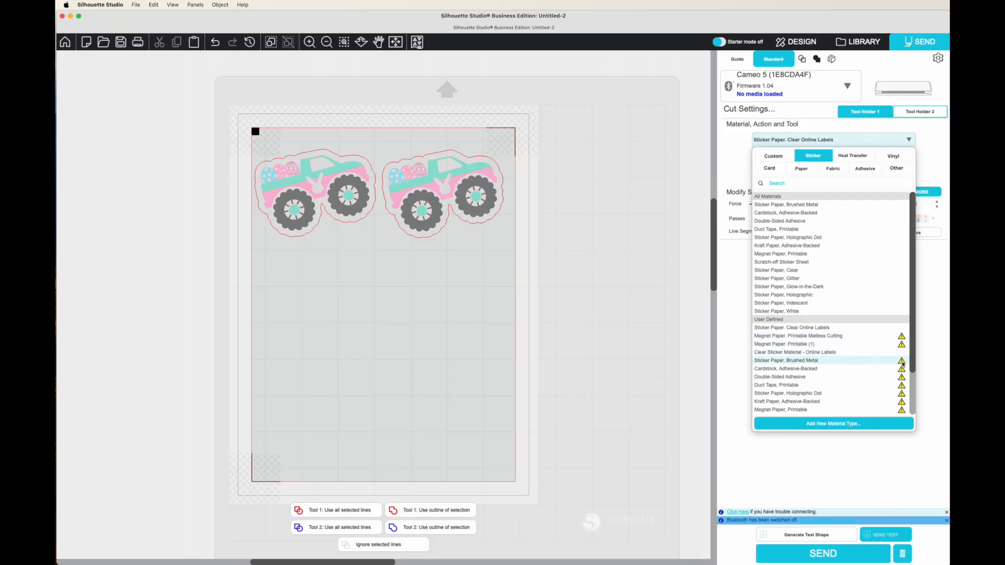
mouse_move(903, 364)
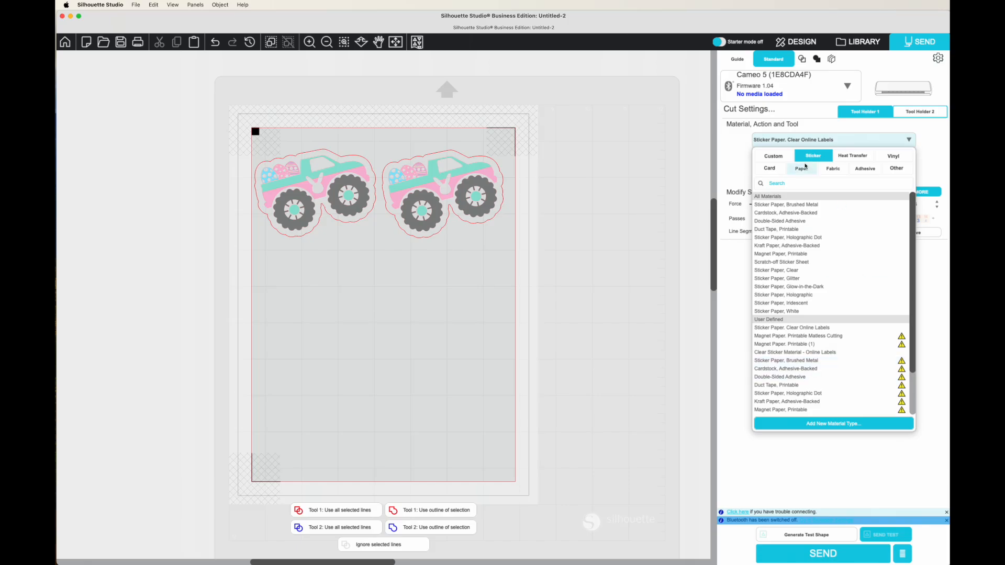
click(780, 160)
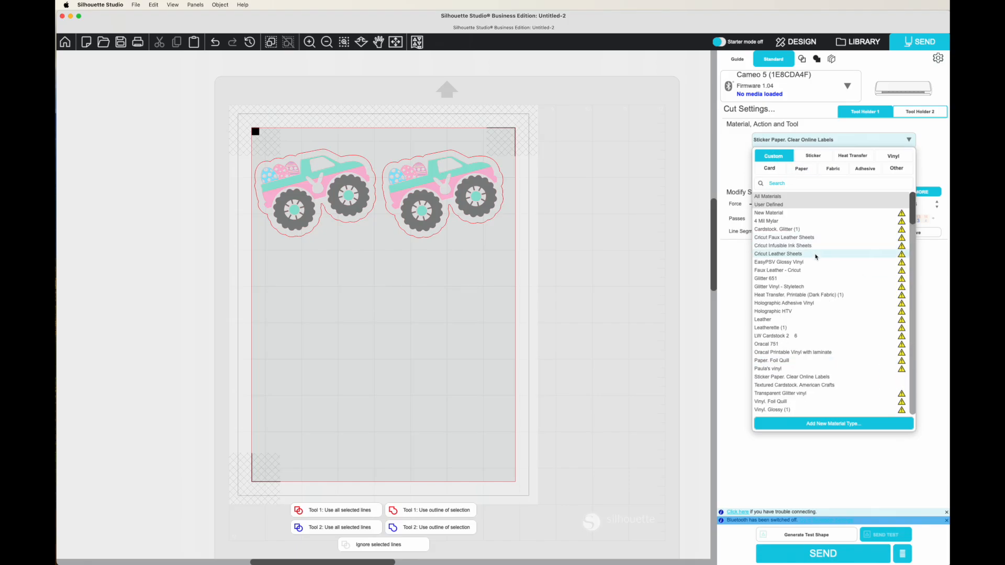
scroll(815, 256, down, 8)
scroll(815, 256, down, 5)
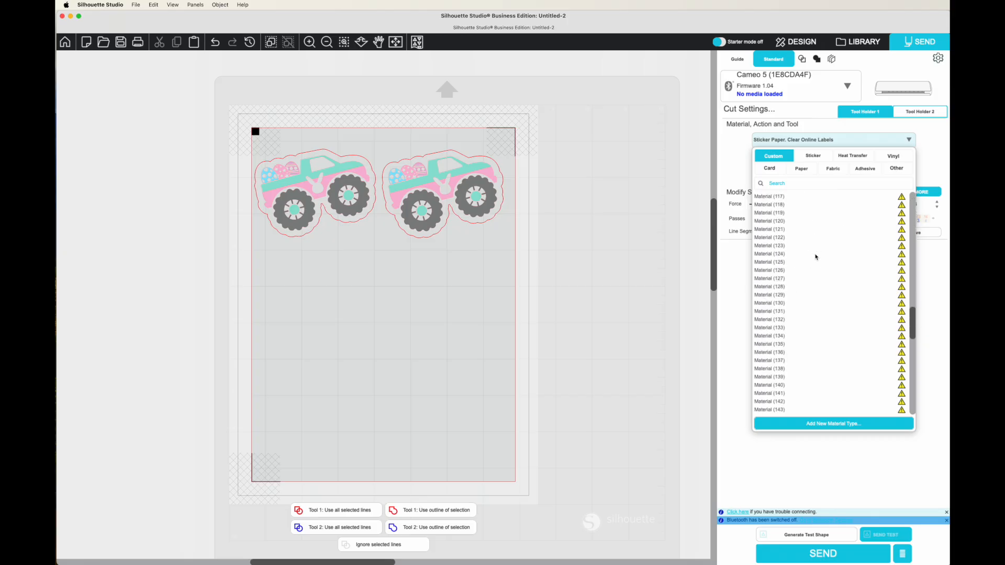
scroll(816, 256, up, 15)
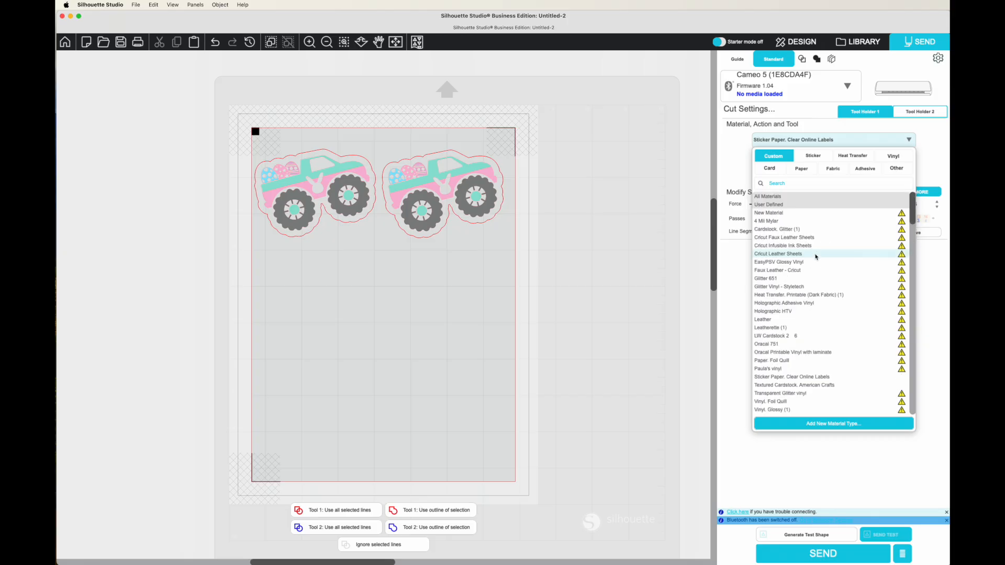
click(814, 160)
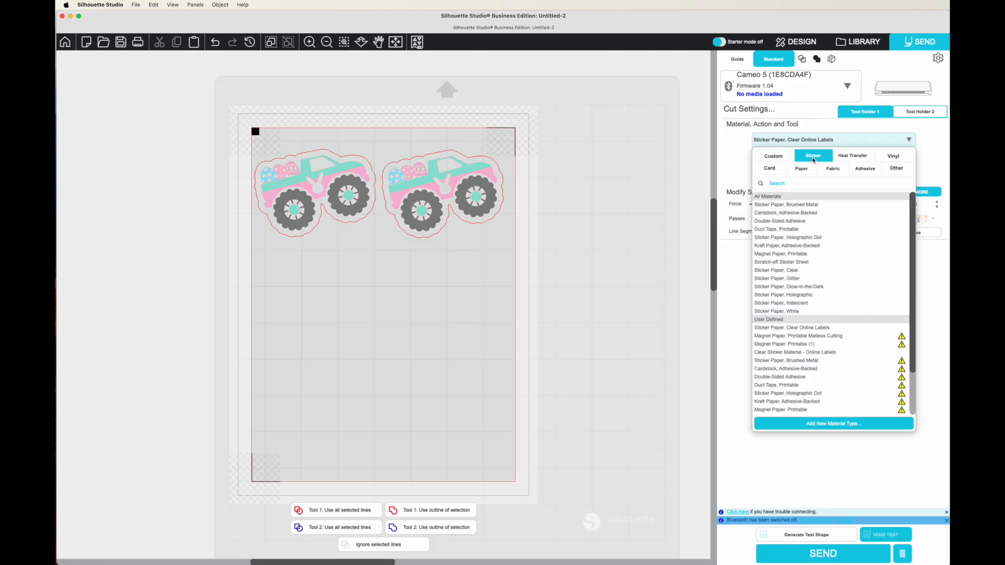
click(775, 312)
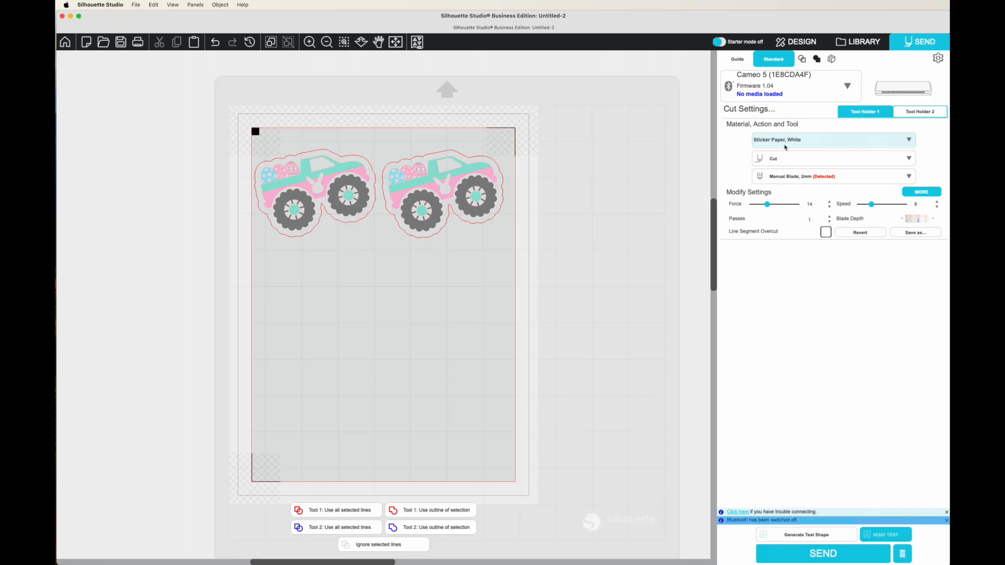
Step: Set the cutting tool for Tool Holder 1 to Manual Blade, 1mm, with 1 pass
click(783, 178)
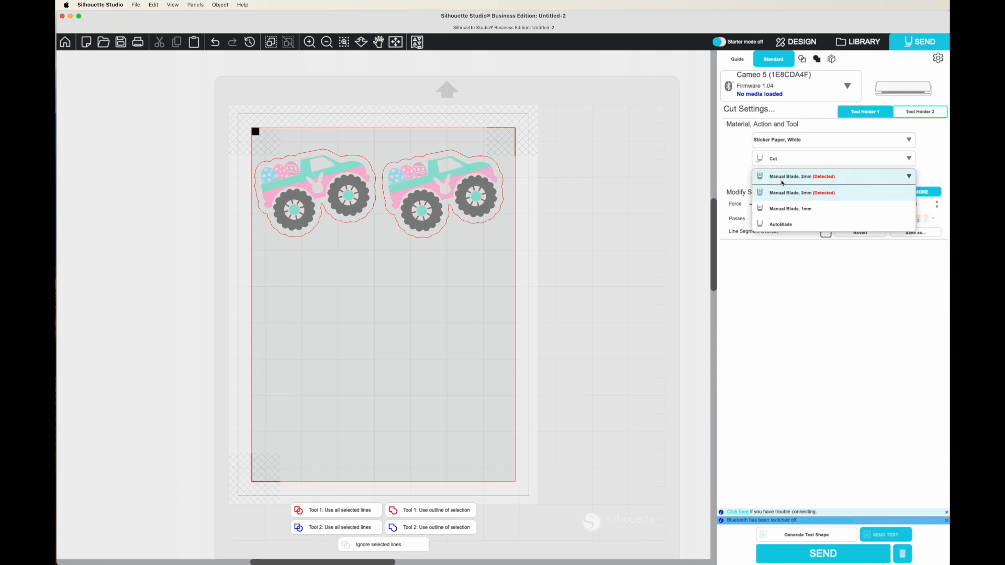
click(784, 209)
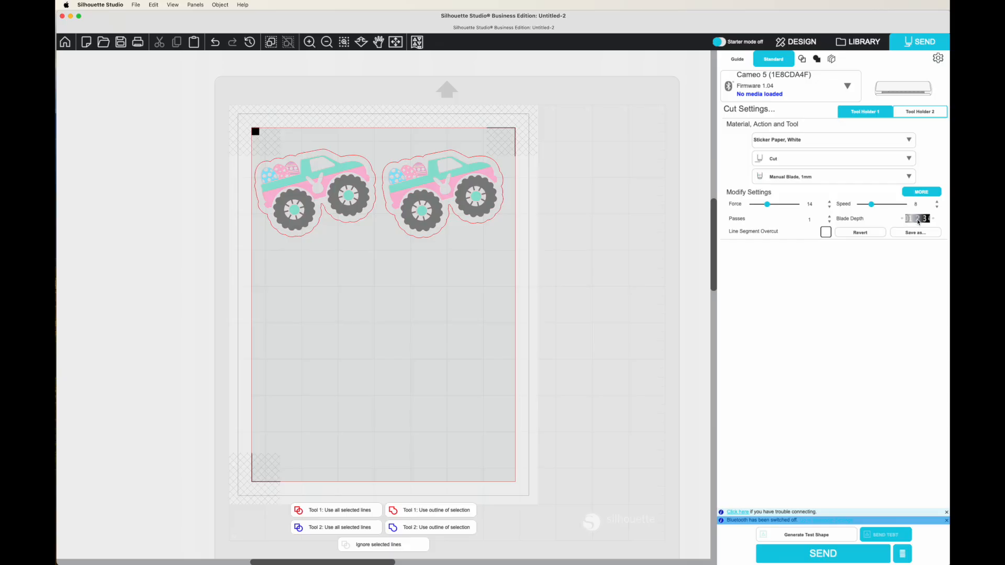
click(830, 220)
Step: Examine the print dialog's media and quality options for the EPSON ET-2800 Series printer, and close it without printing
click(136, 6)
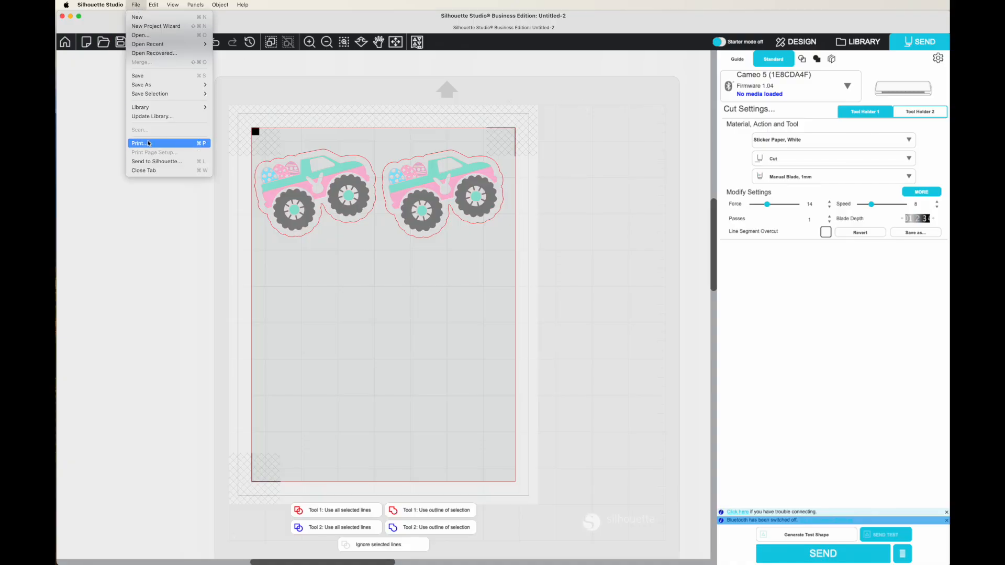
click(121, 143)
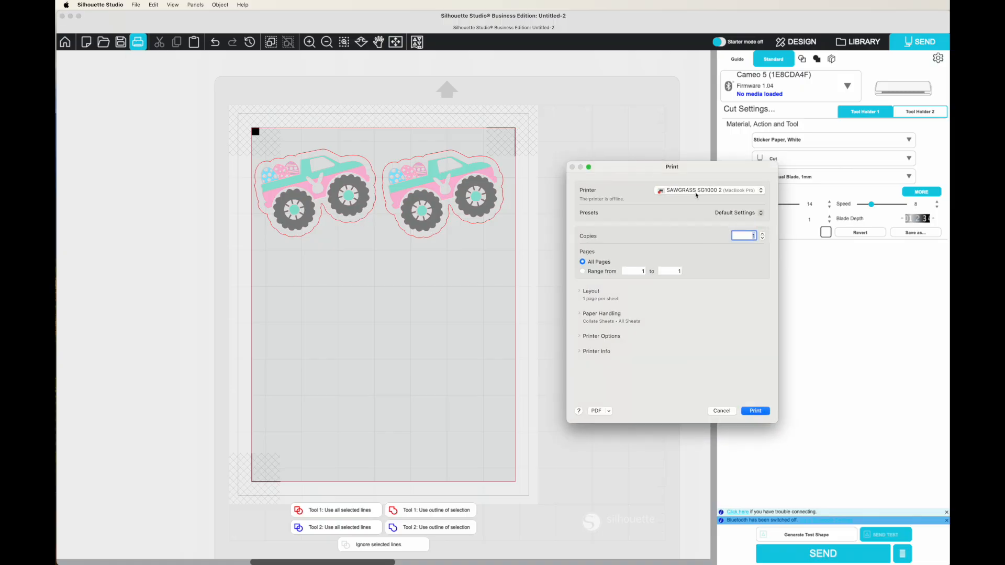
click(696, 192)
click(711, 63)
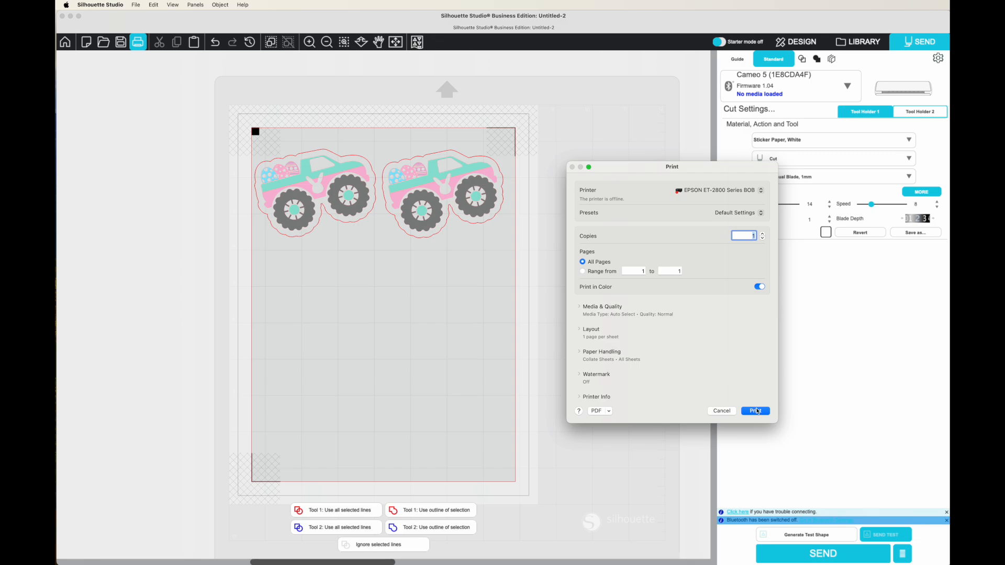
click(580, 309)
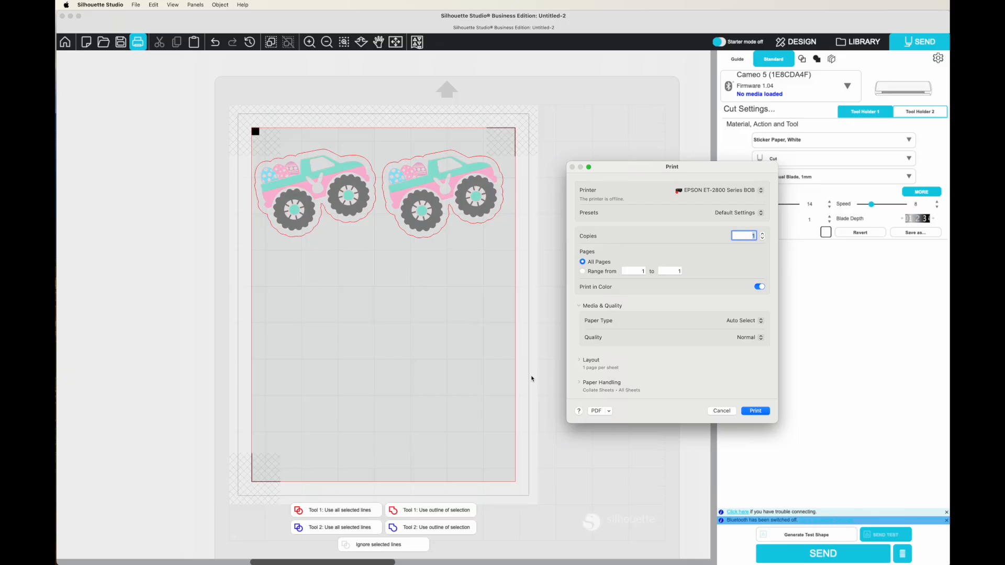
click(715, 411)
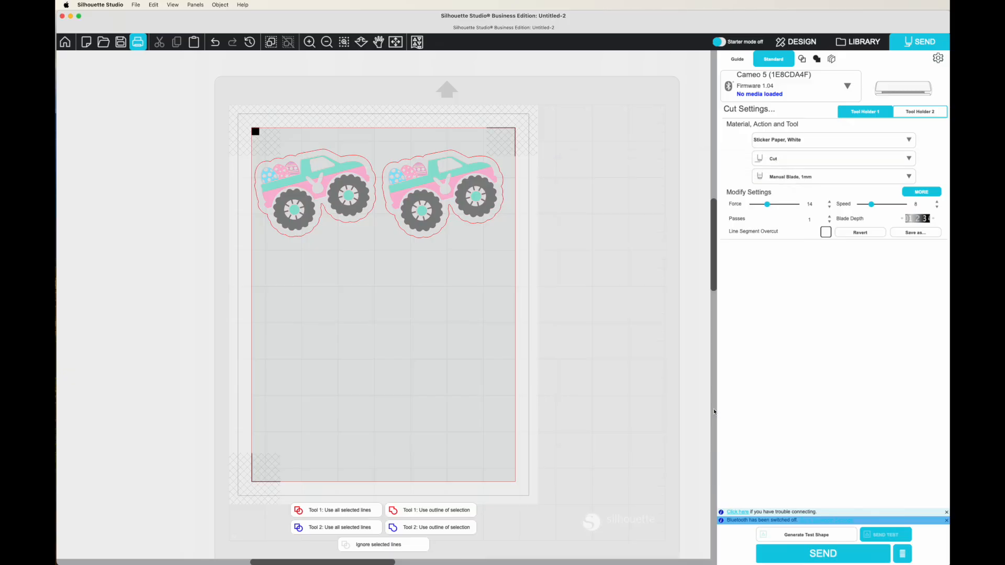